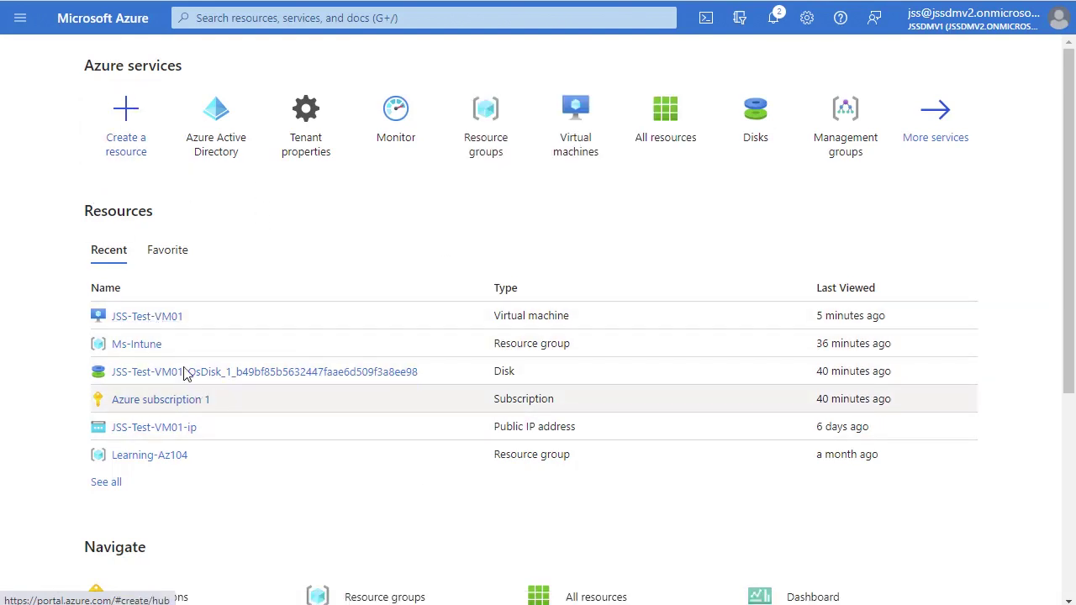
Step: Open the JSS-Test-VM01 overview by way of the Ms-Intune resource group from the Azure home page
click(159, 319)
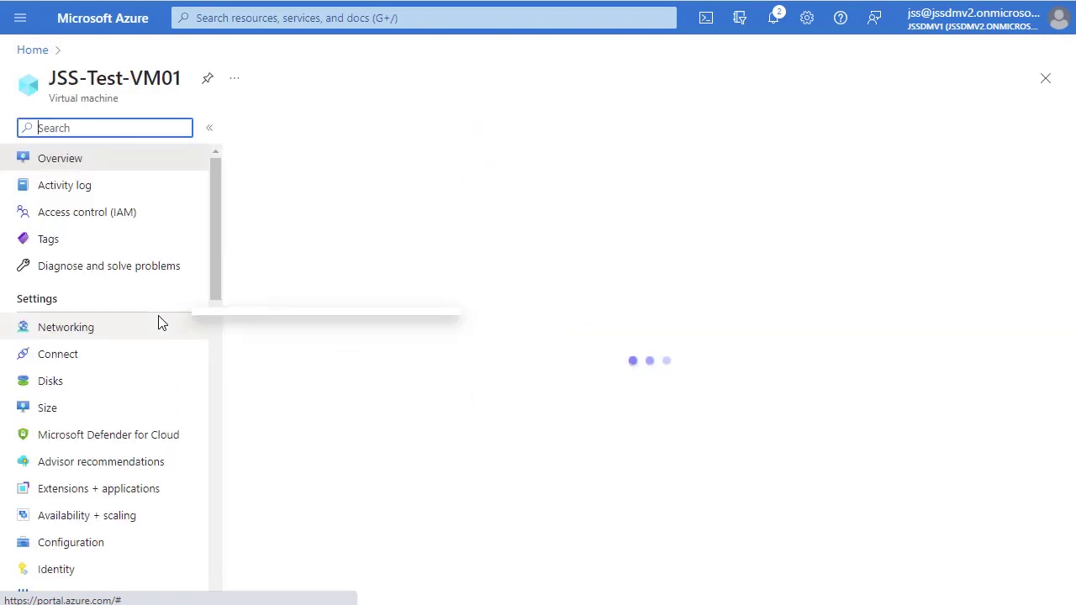
click(22, 44)
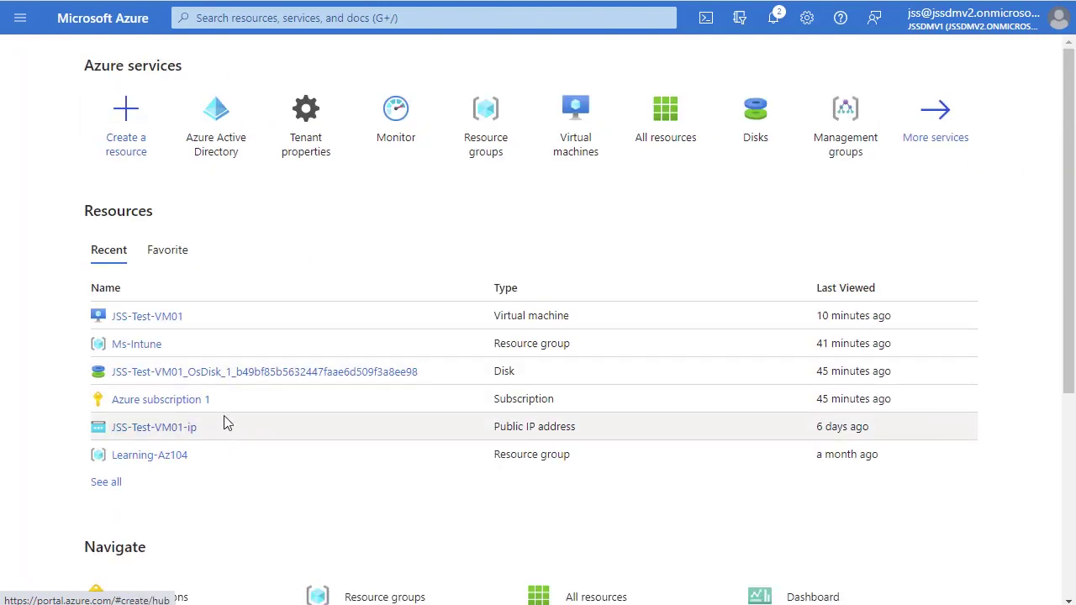
click(136, 345)
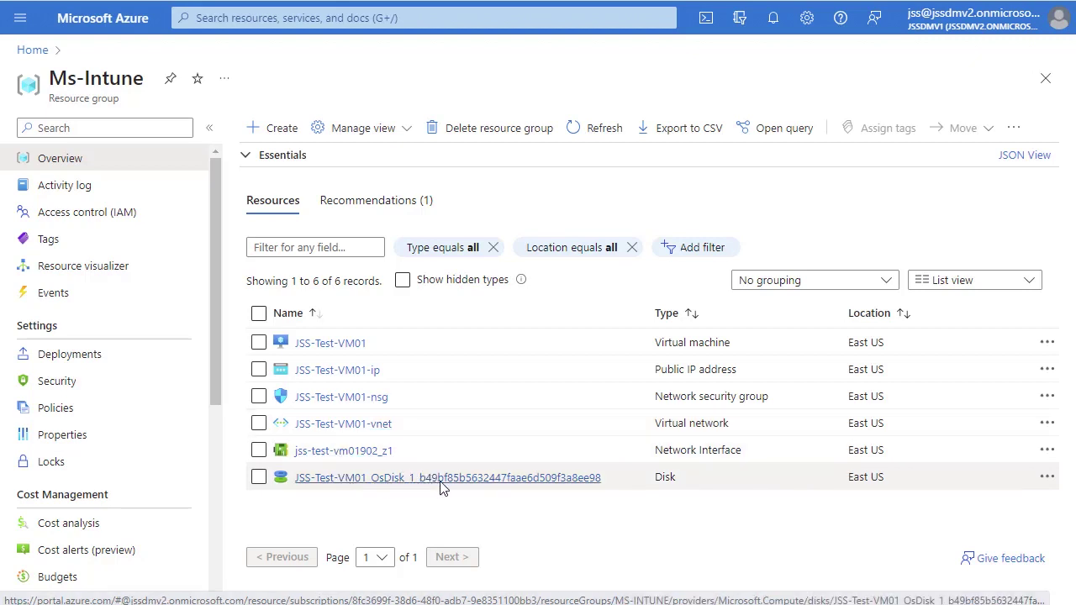
click(323, 343)
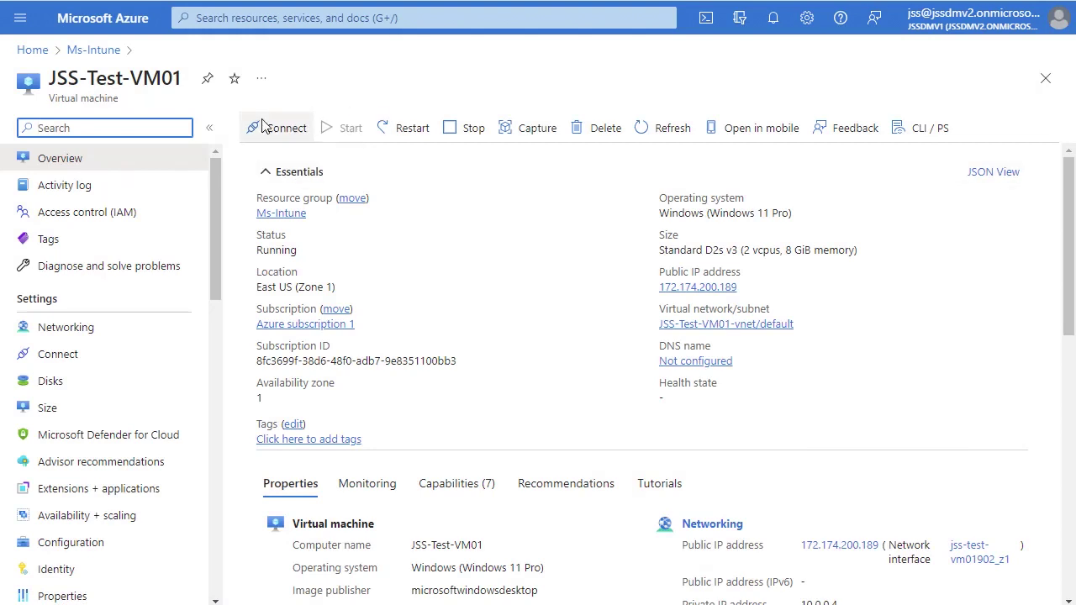
Step: Open the Connect page for JSS-Test-VM01 to show its RDP settings on port 3389
click(268, 128)
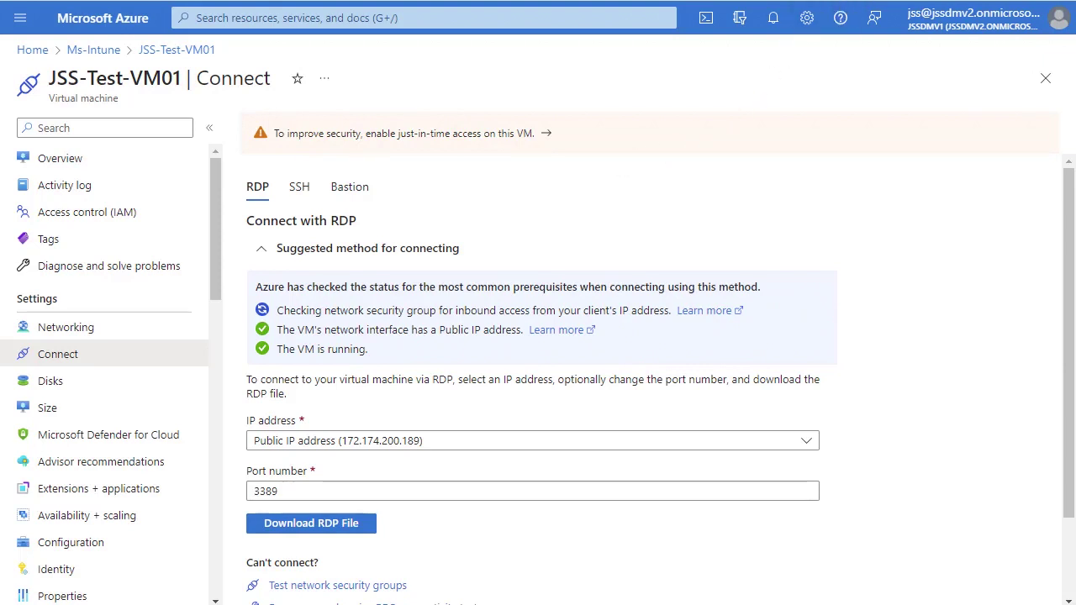
Step: Enter the VM account password, choose to remember the credentials, and connect to 172.174.200.189:3389
click(540, 252)
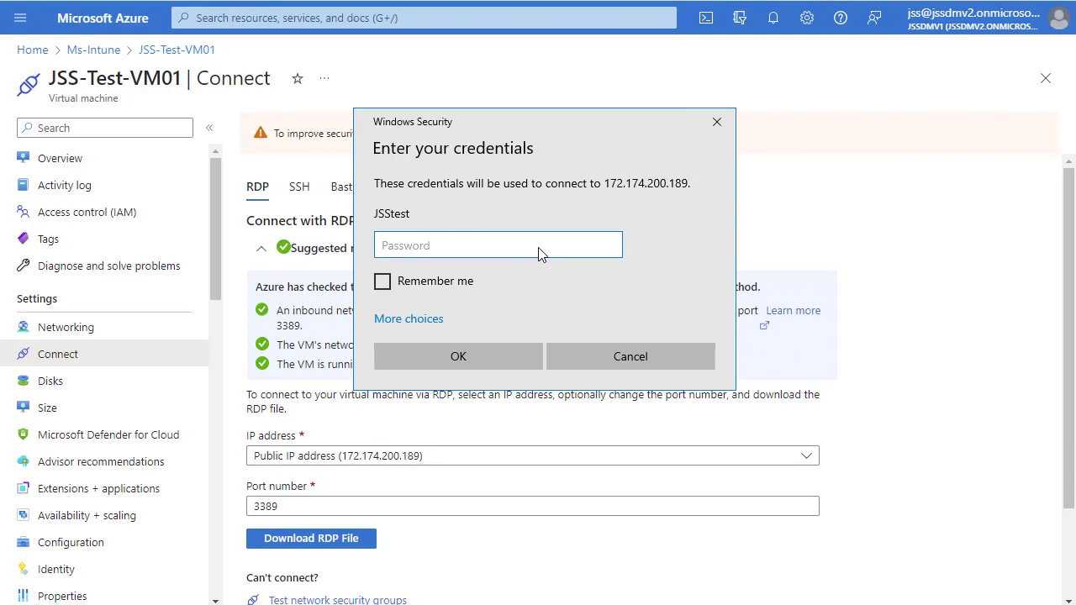
text(•••••••)
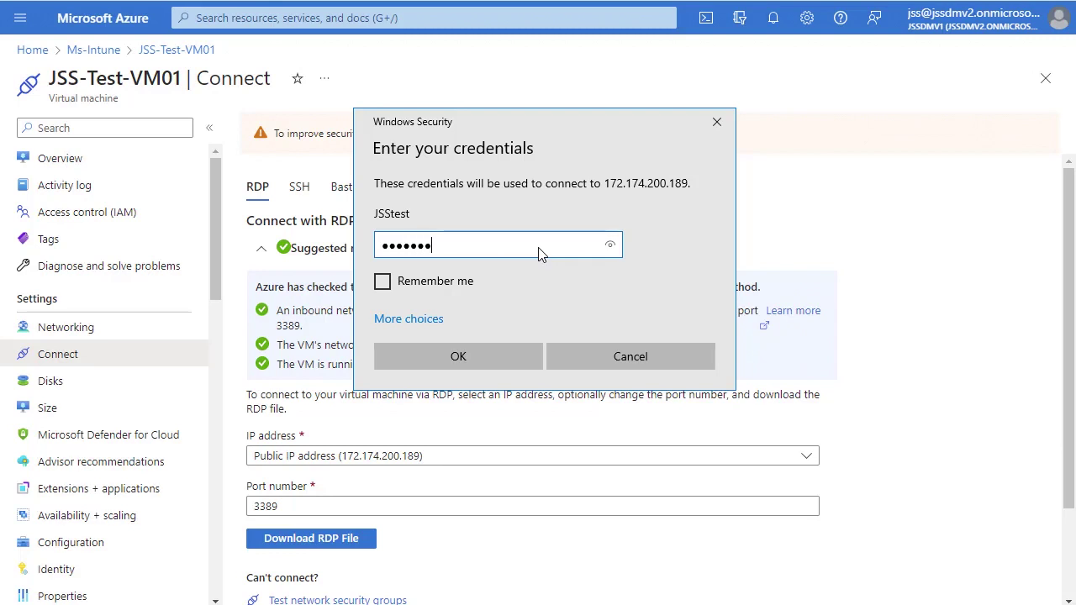
text(••••••)
click(432, 290)
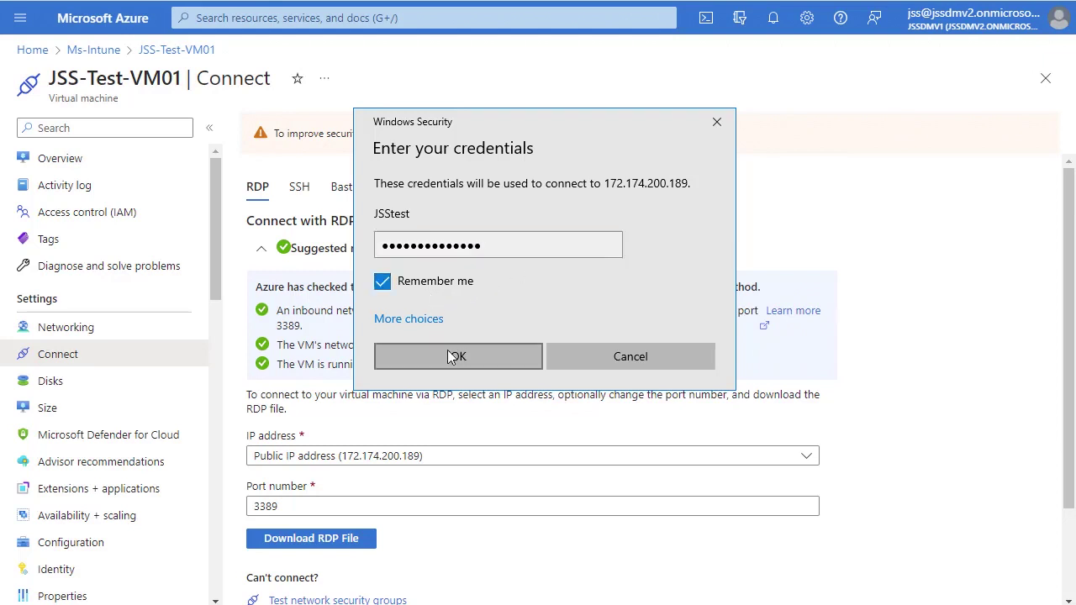
click(423, 357)
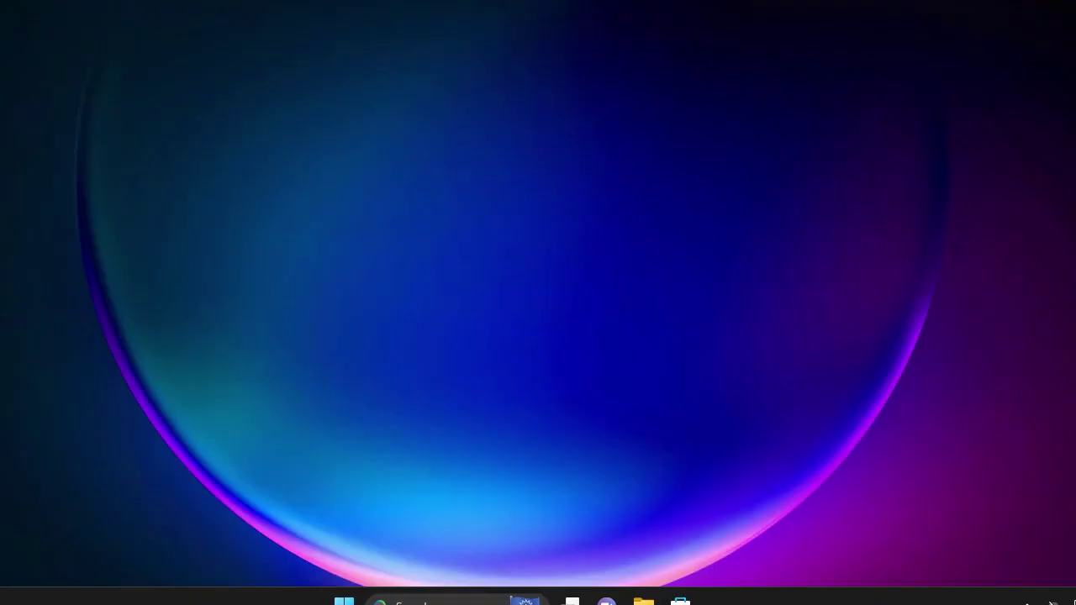
Step: Enlarge the remote session window, then open System from the Start right-click menu to view JSS-Test-VM01's specs
key(ctrl+alt+Break)
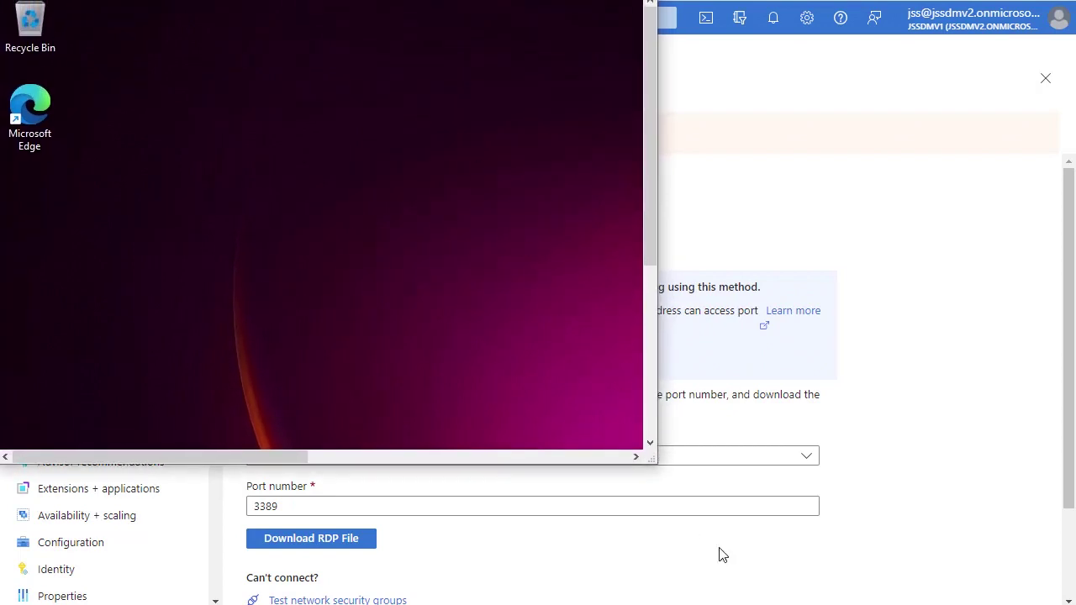
drag(652, 457, 1074, 604)
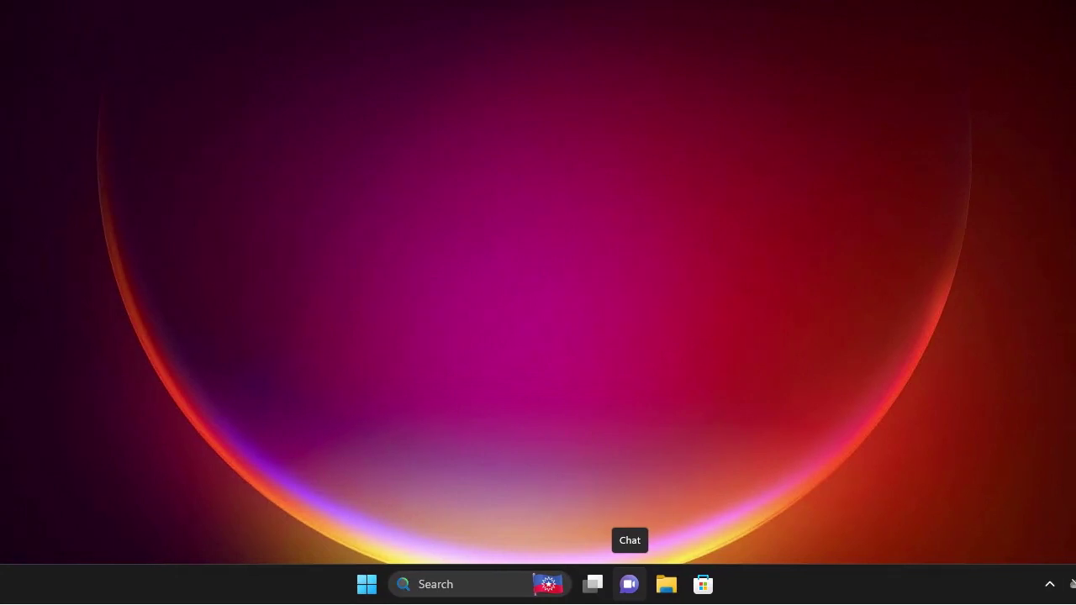
right_click(360, 584)
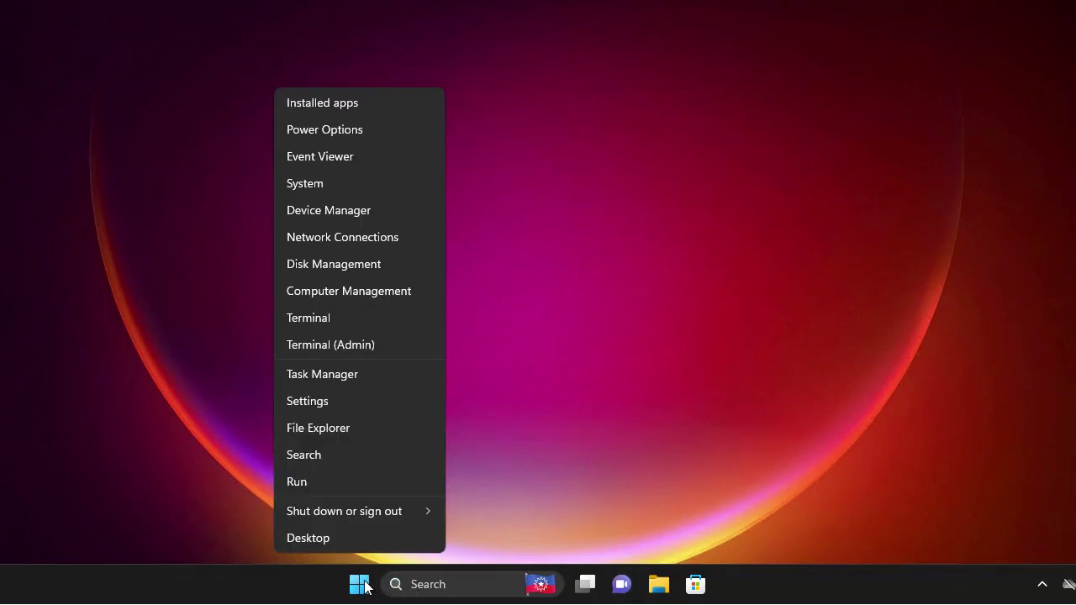
click(309, 186)
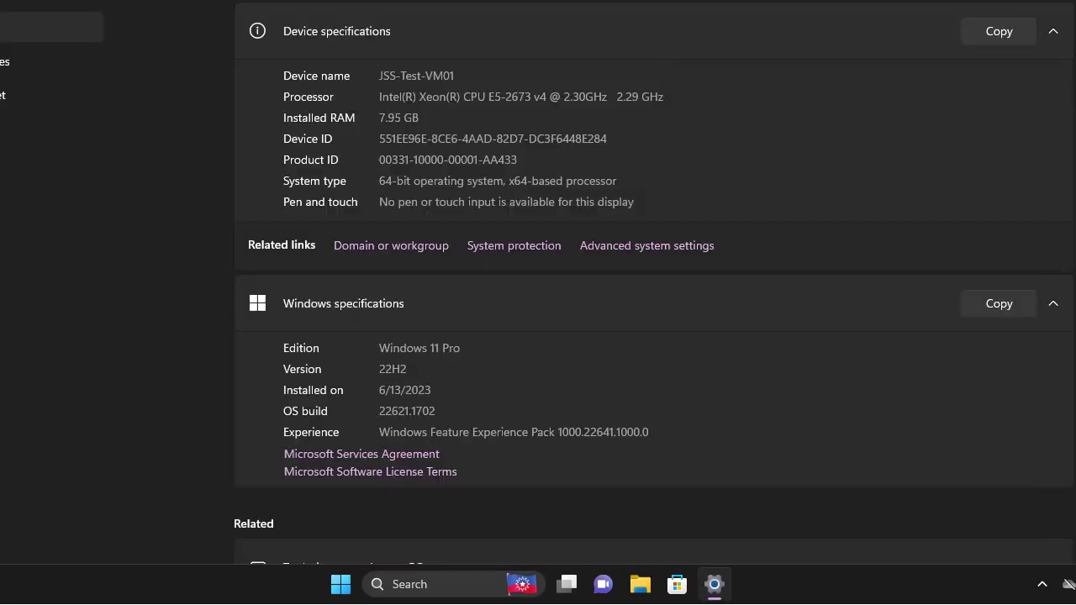
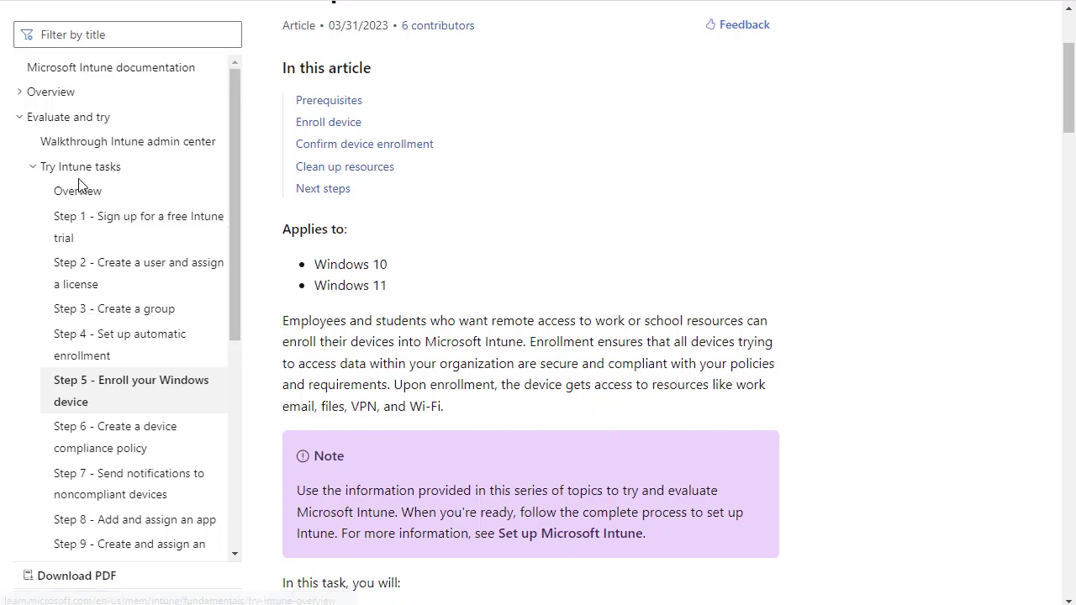
Step: Scroll through the remaining Try Intune tasks steps in the Microsoft Learn navigation tree
scroll(154, 355, down, 2)
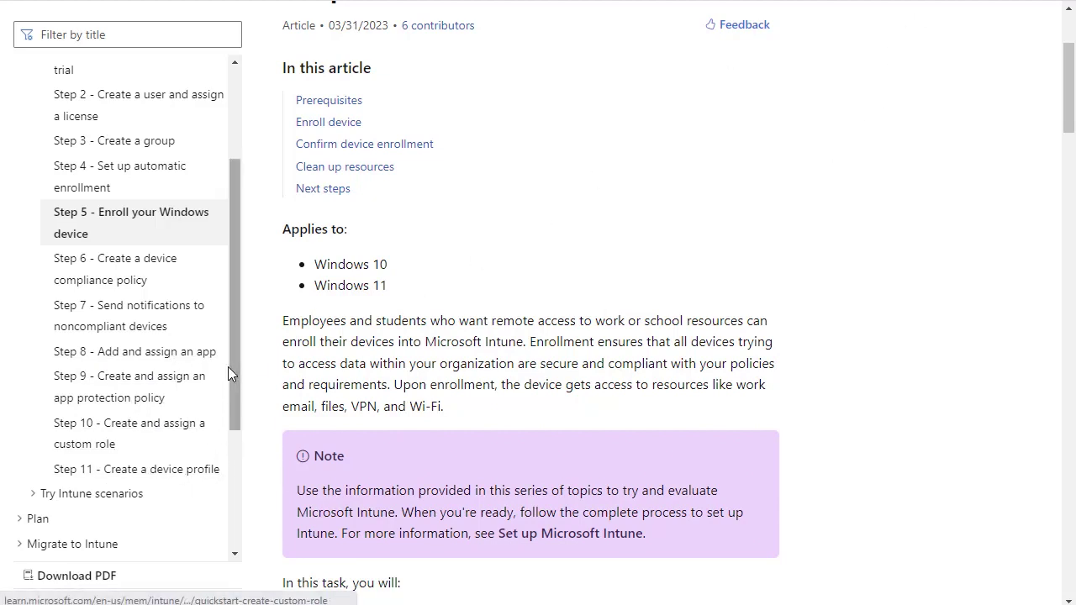
scroll(225, 364, down, 2)
scroll(223, 362, up, 3)
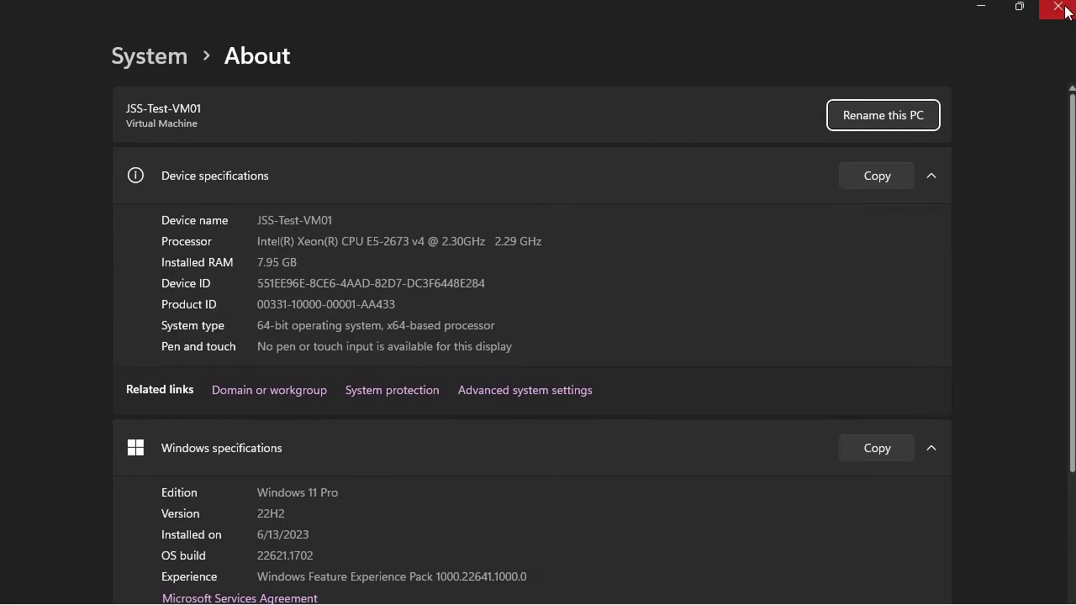
Step: Close About and reach Accounts › Access work or school via a Settings search for 'access'
click(1058, 5)
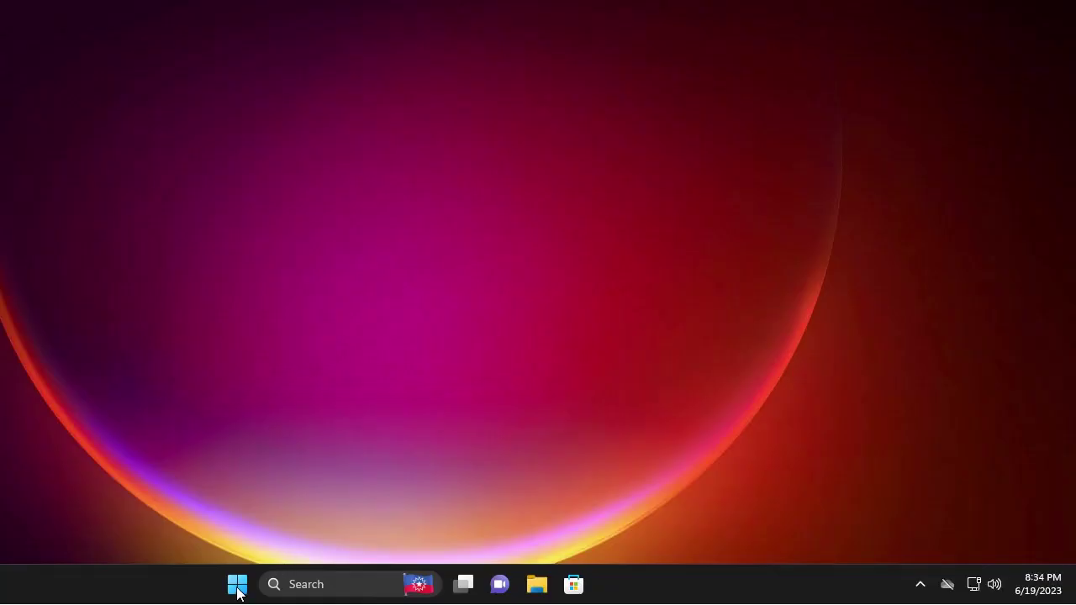
right_click(238, 587)
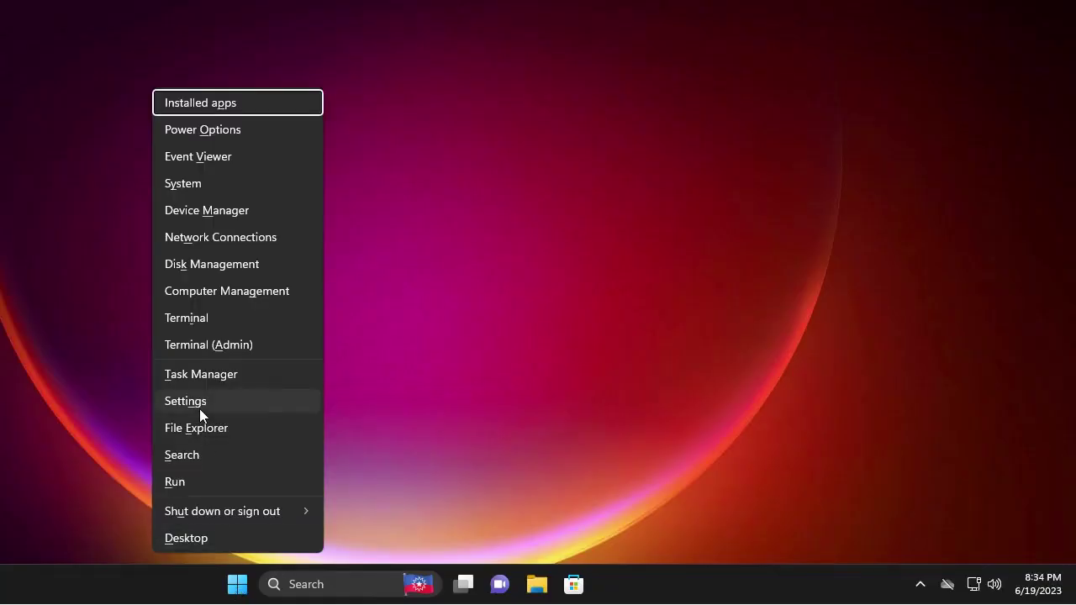
click(199, 408)
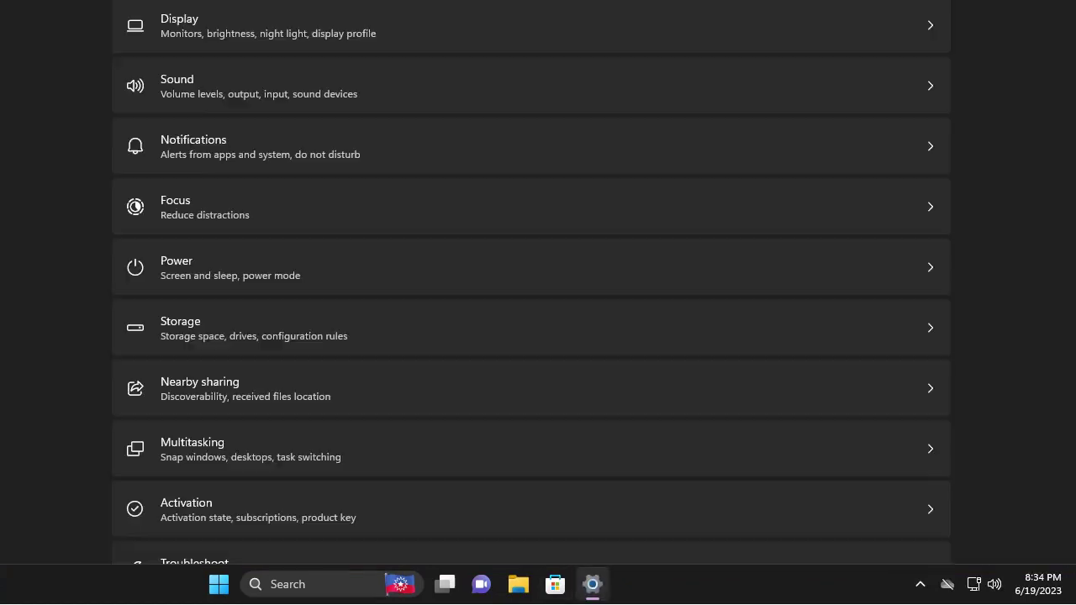
mouse_move(592, 585)
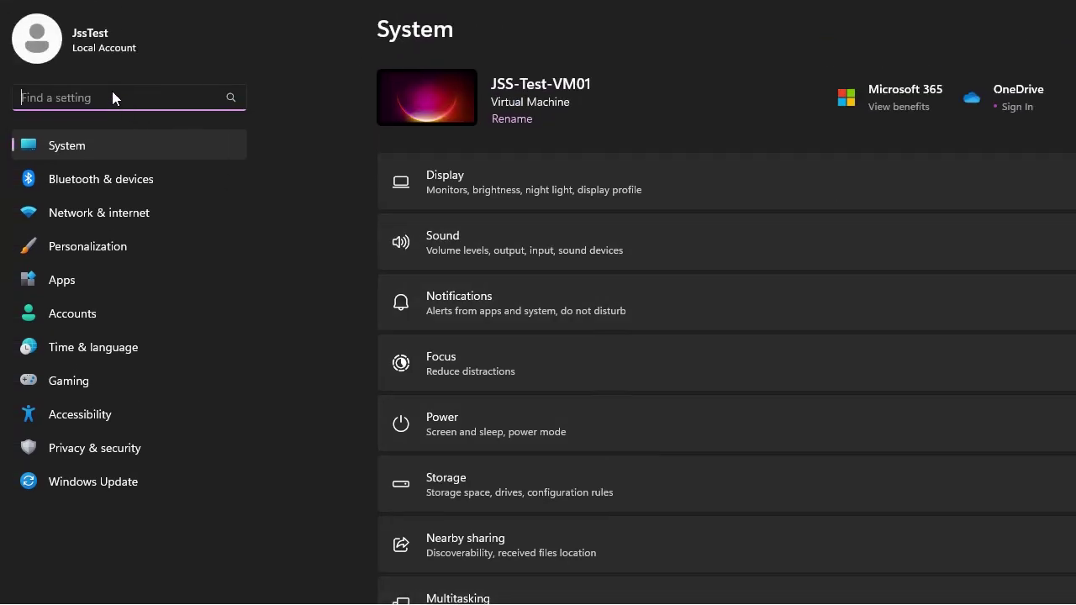
text(access)
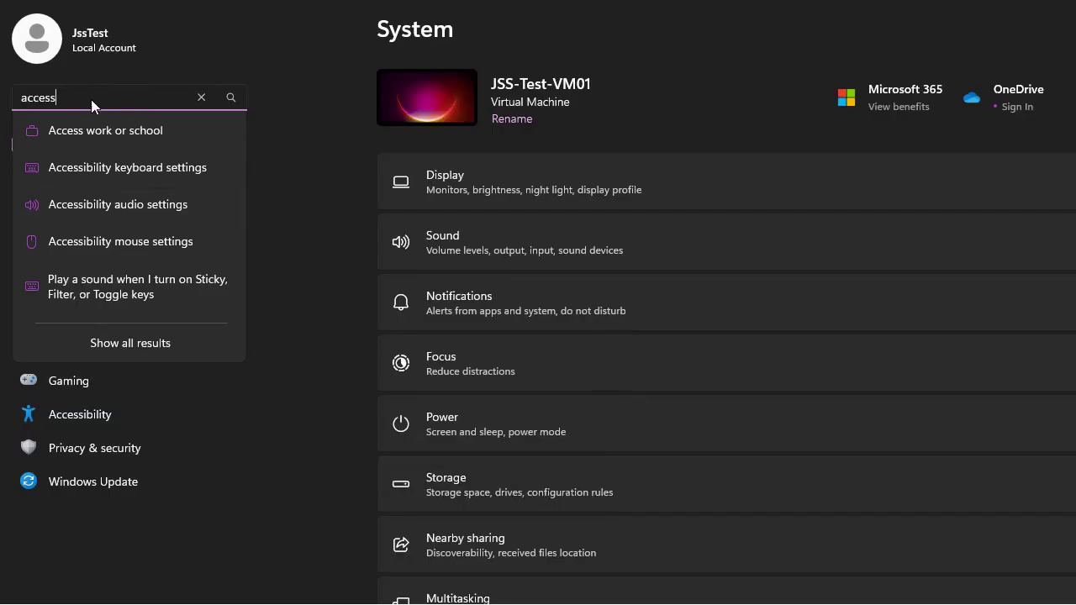
click(133, 132)
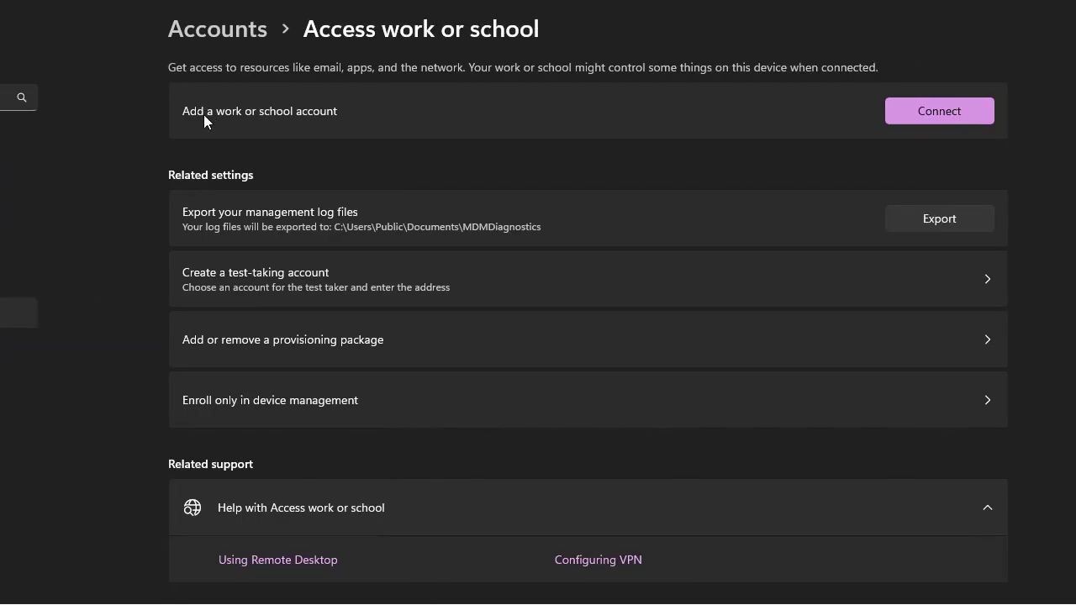
Step: Start adding a work or school account with Connect
click(958, 113)
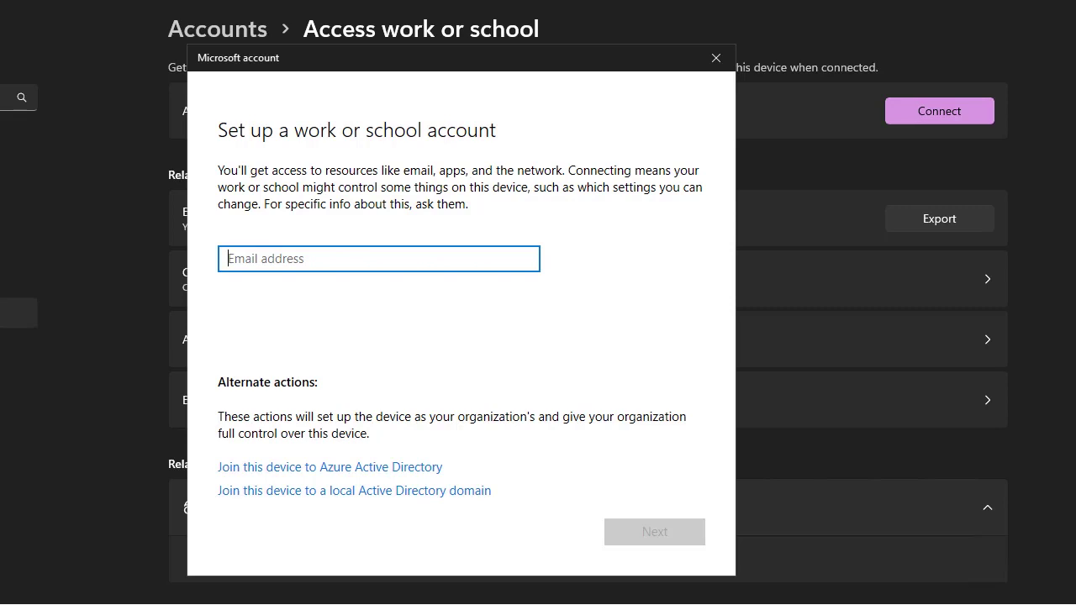
Step: Choose to join this device to Azure Active Directory and sign in with the admin e-mail and password
click(296, 468)
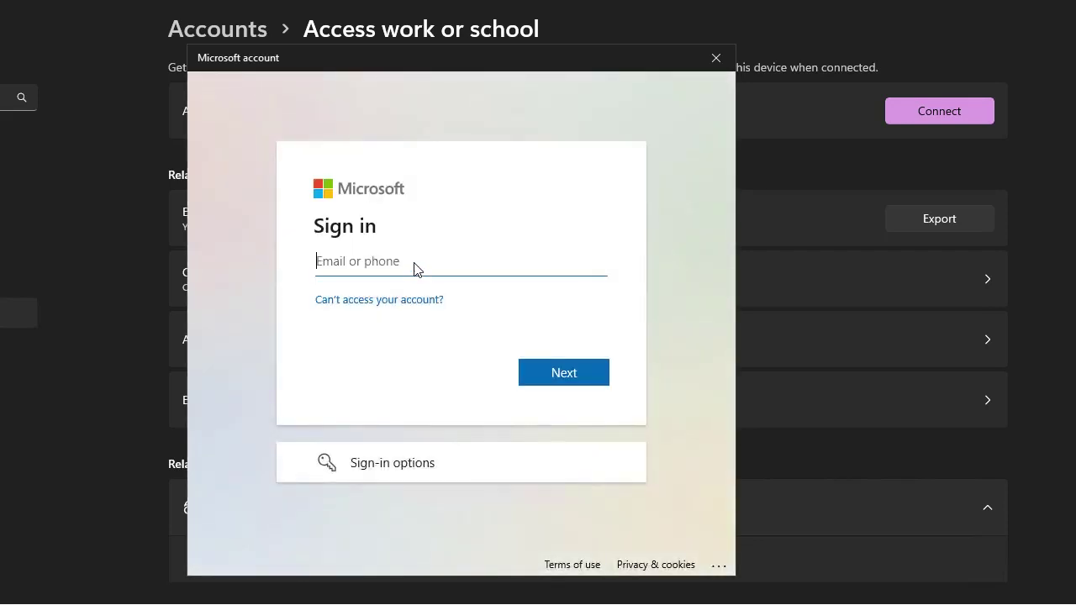
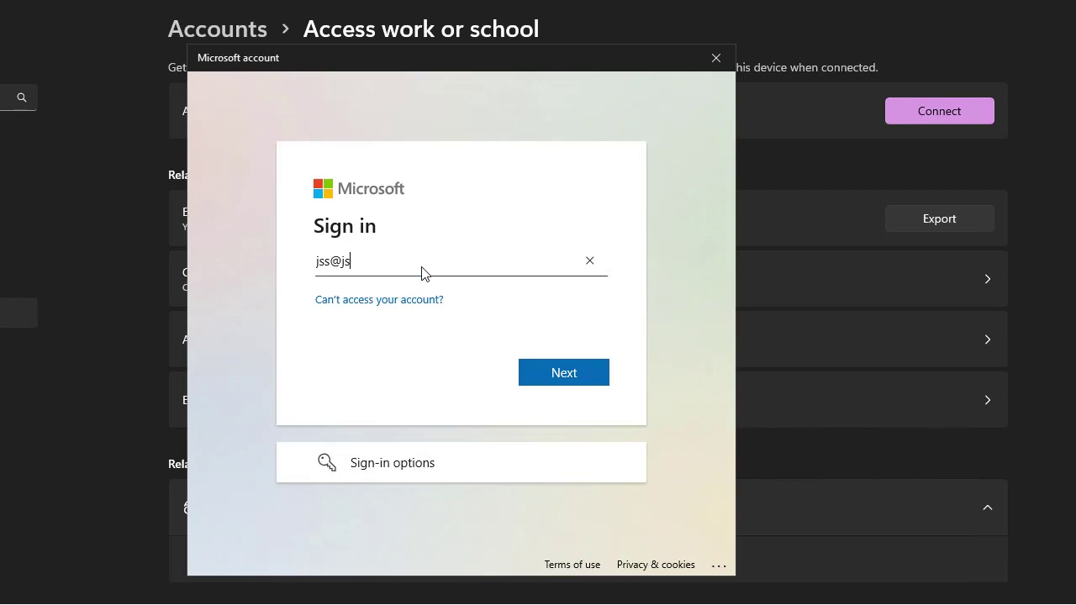
click(572, 375)
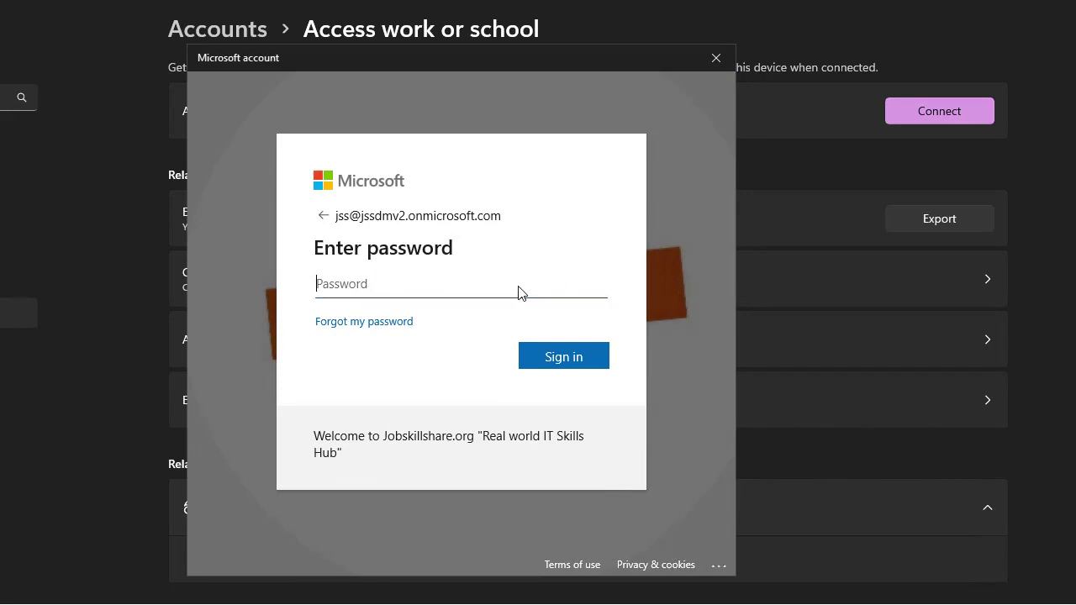
text(••••••••••••)
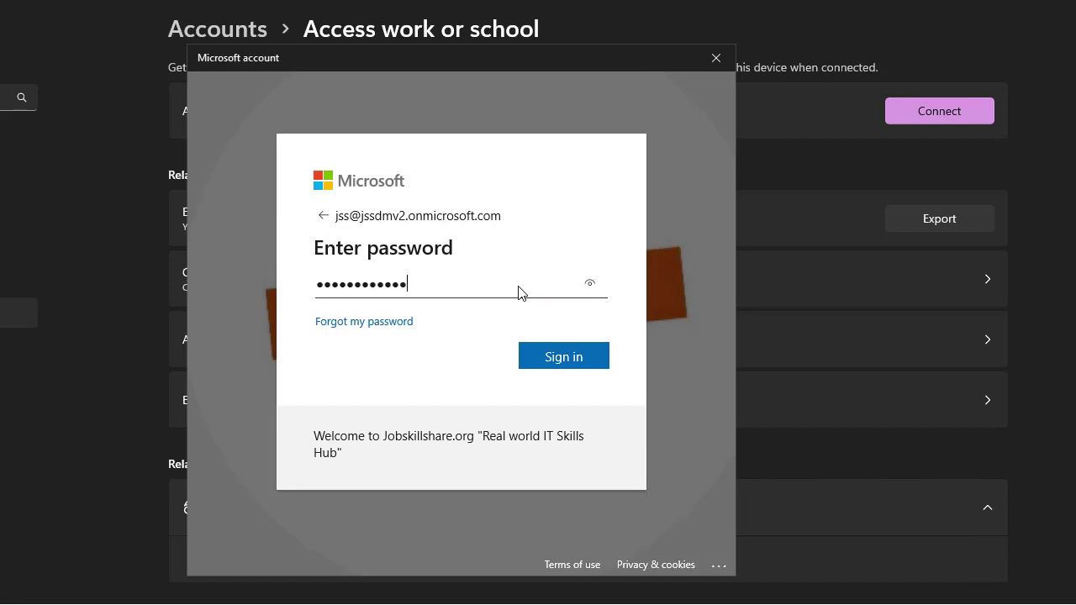
text(••)
key(Return)
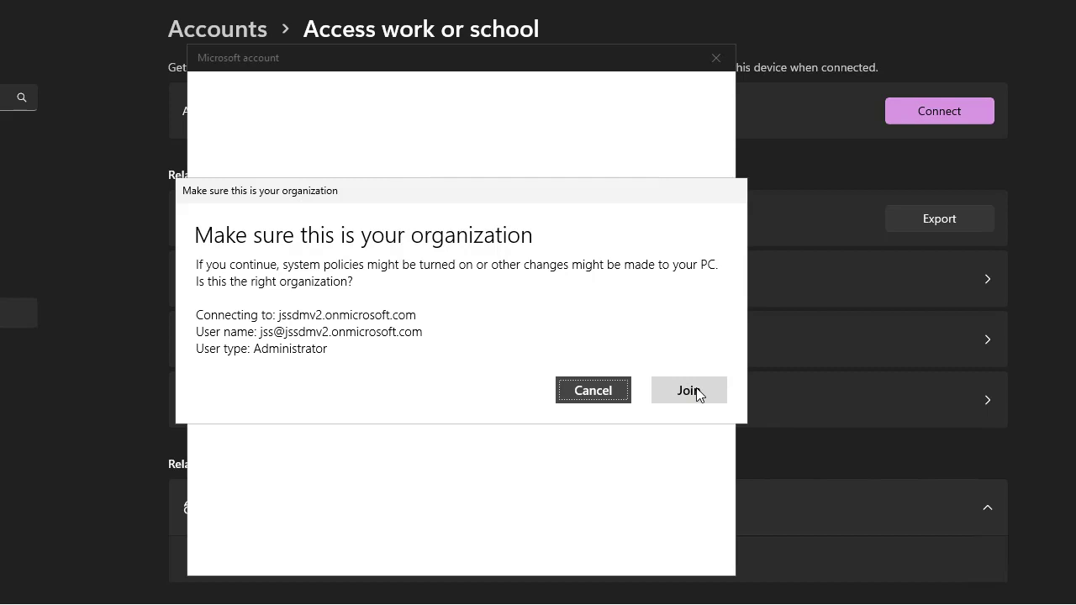
Step: Confirm joining the organization and finish on the You're all set! screen
click(697, 394)
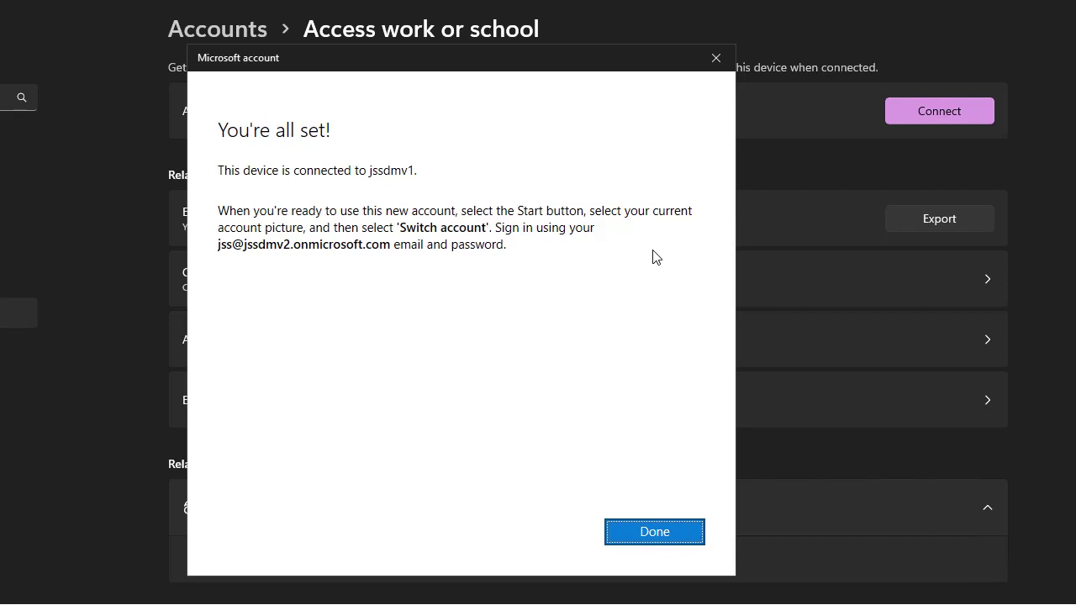
click(674, 538)
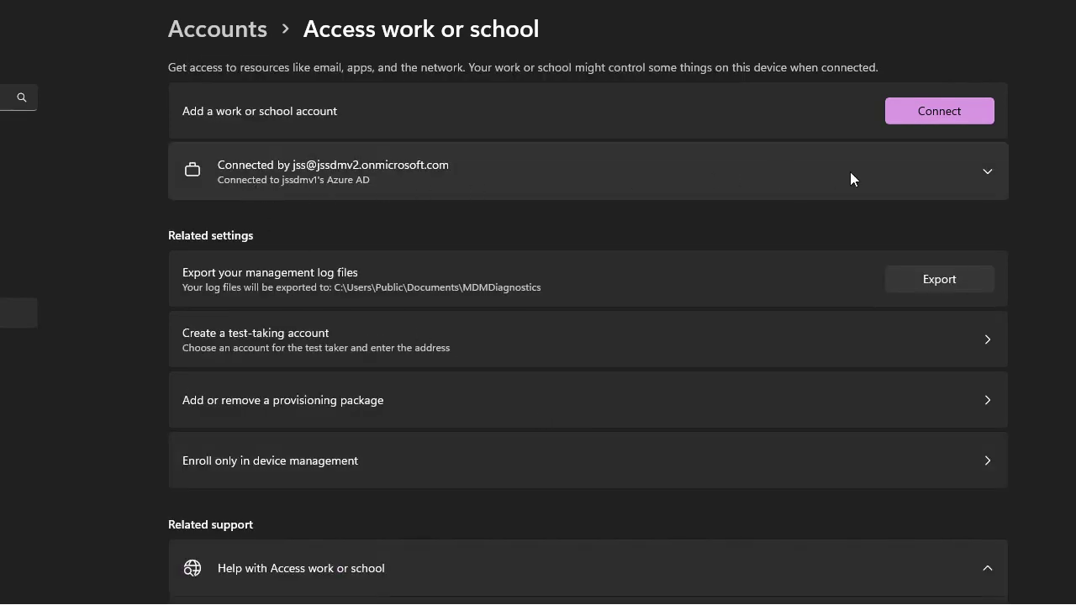
Step: Open the jssdmv1 management info for the connected account and run a device sync
click(992, 168)
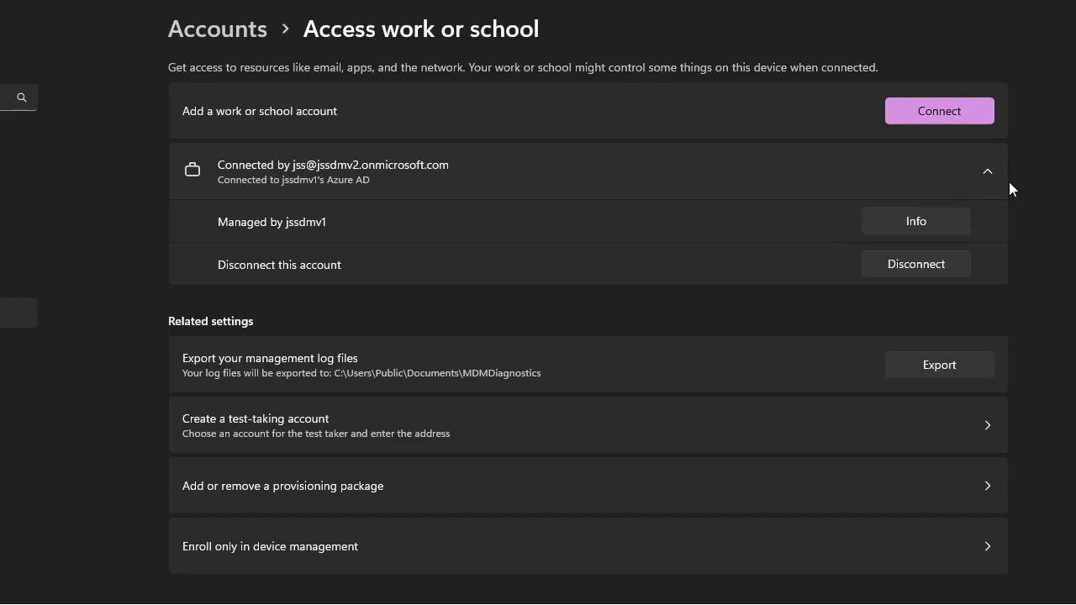
click(923, 220)
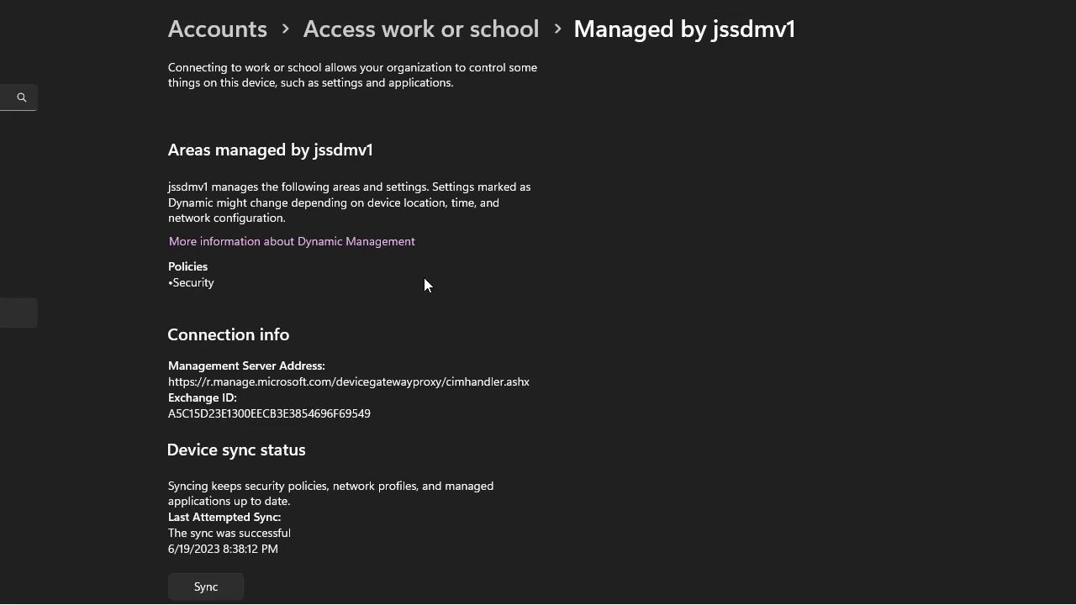
scroll(209, 144, down, 3)
scroll(205, 109, up, 3)
scroll(307, 285, down, 2)
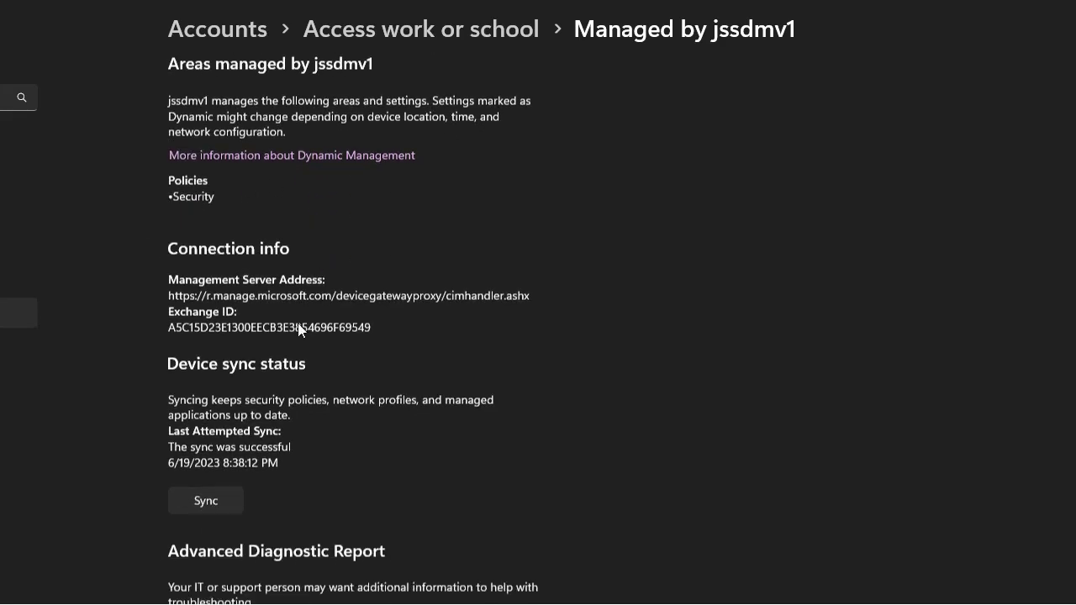
click(206, 461)
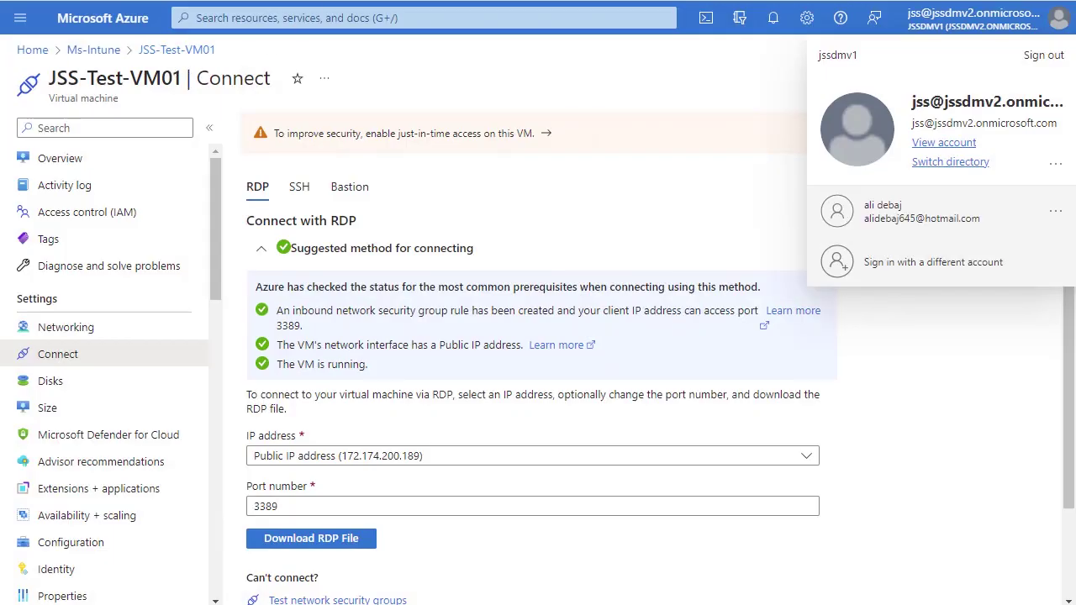
Step: Open a new Chrome tab
key(ctrl+t)
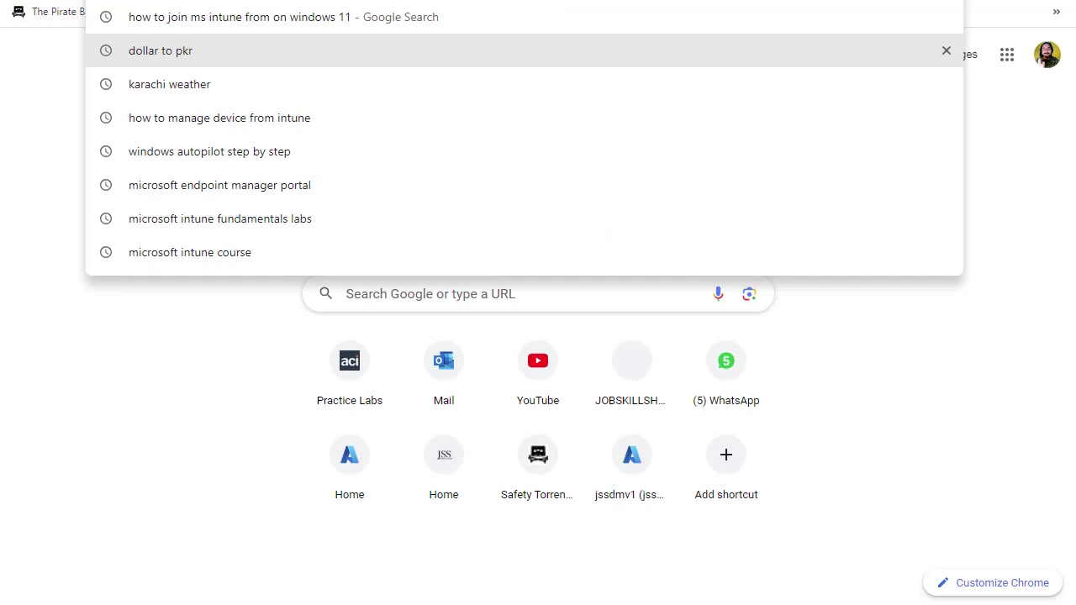
Step: Load the Microsoft Intune admin center home page from the address-bar suggestion
text(e)
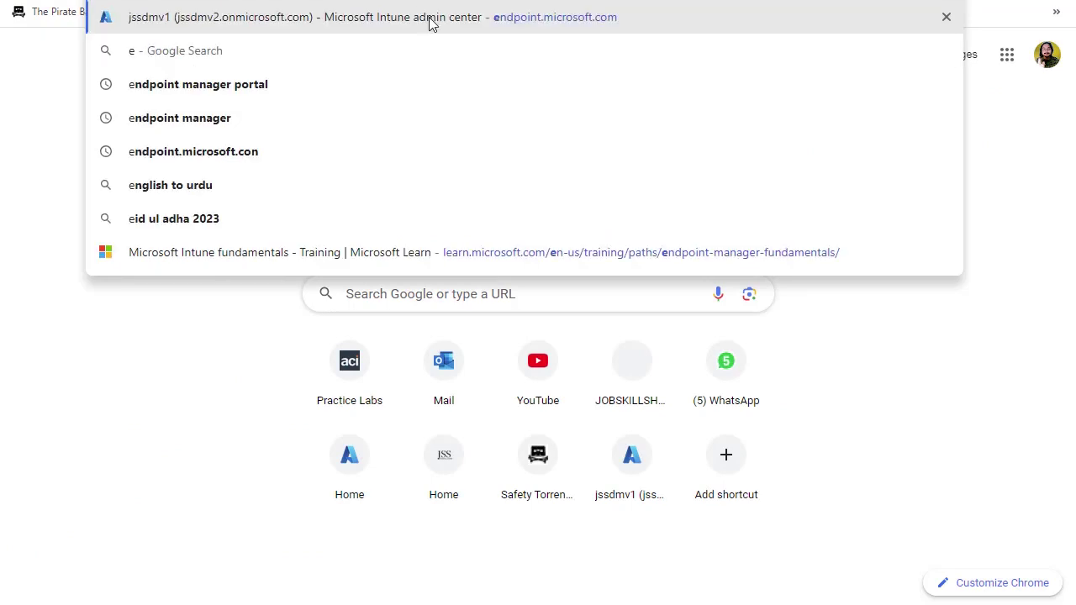
key(Escape)
key(Return)
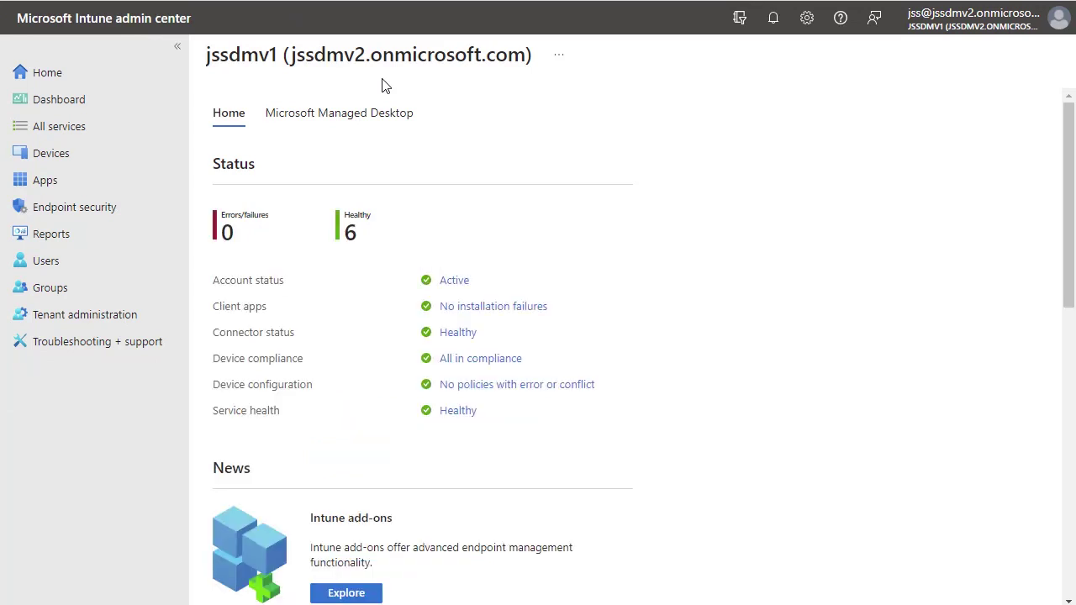
Step: List the Windows devices under Devices in the Intune admin center
click(53, 155)
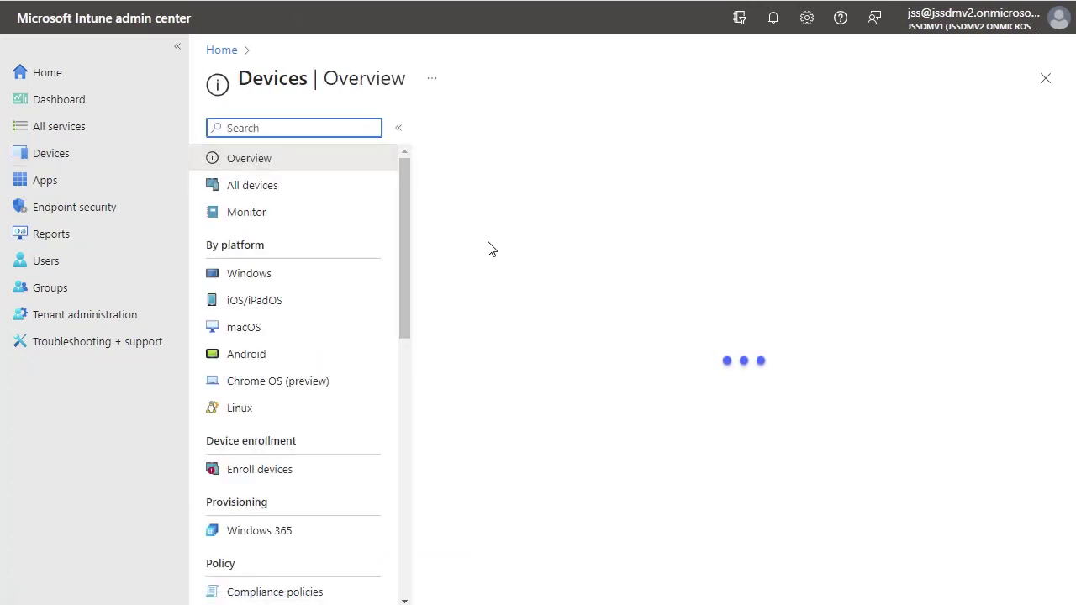
click(291, 275)
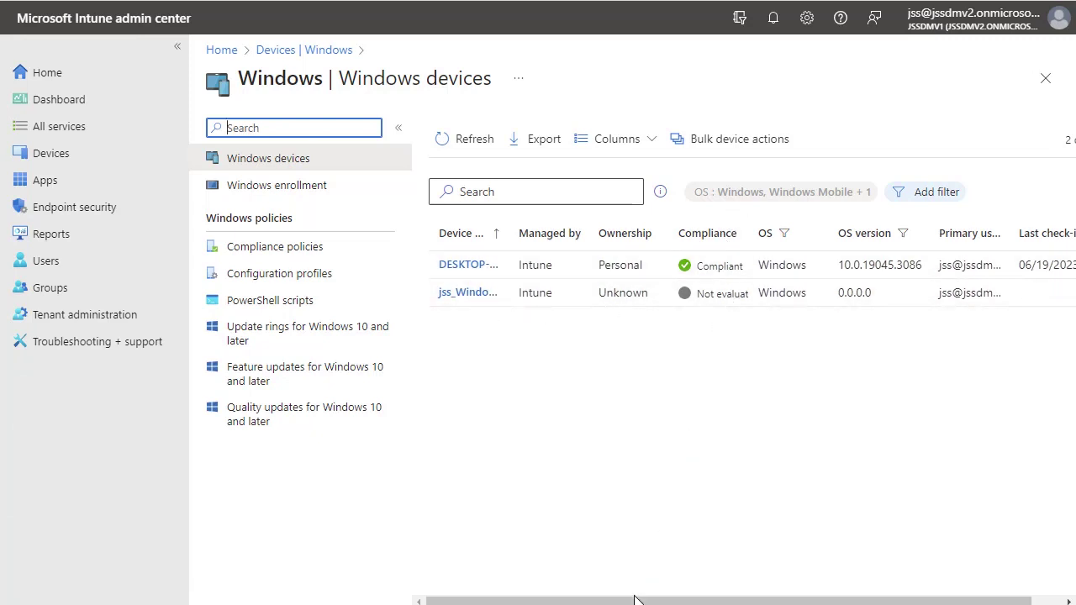
drag(635, 598, 778, 600)
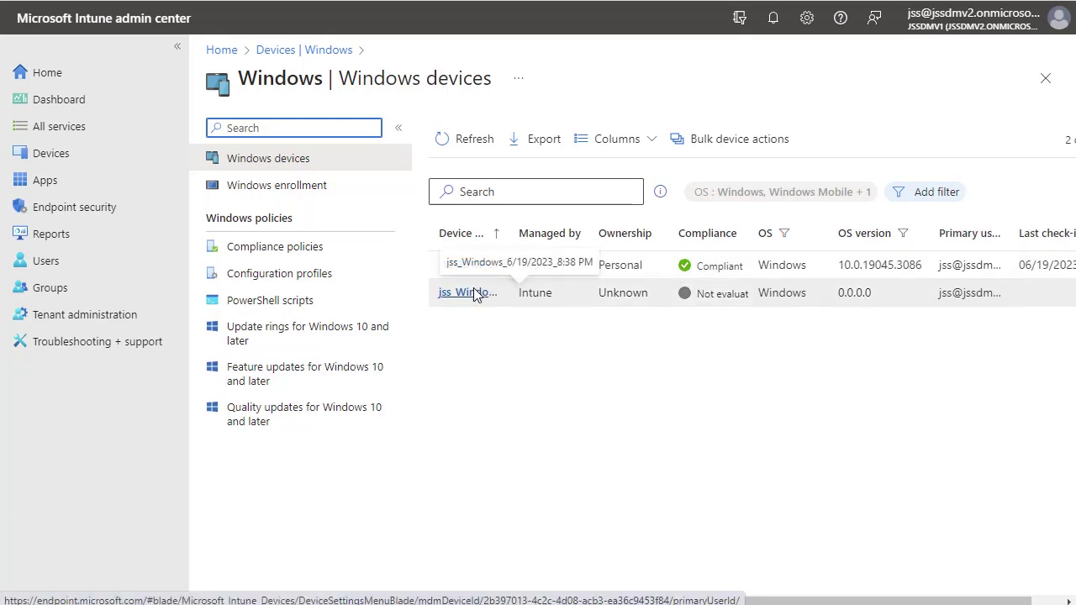
scroll(731, 582, right, 1)
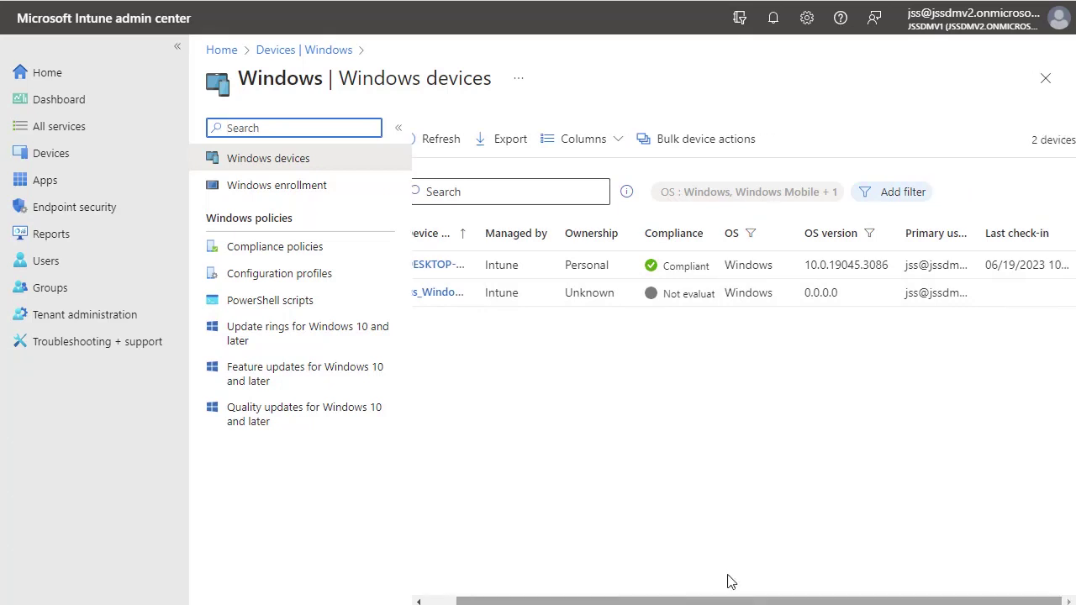
Step: Refresh the Windows device list and open the newly enrolled JSS-Test-VM01 overview
click(432, 143)
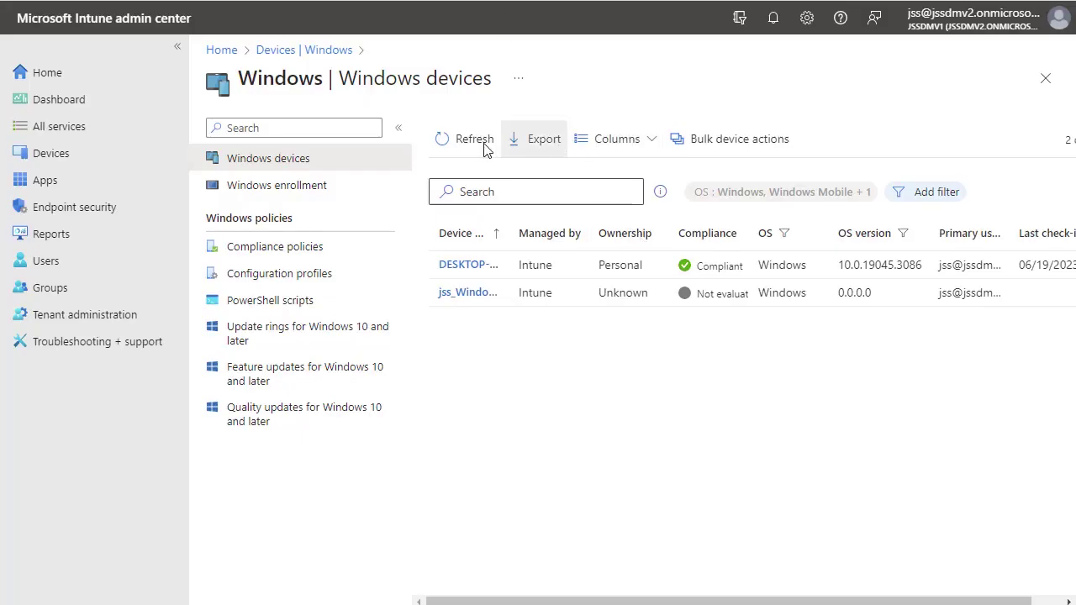
click(484, 150)
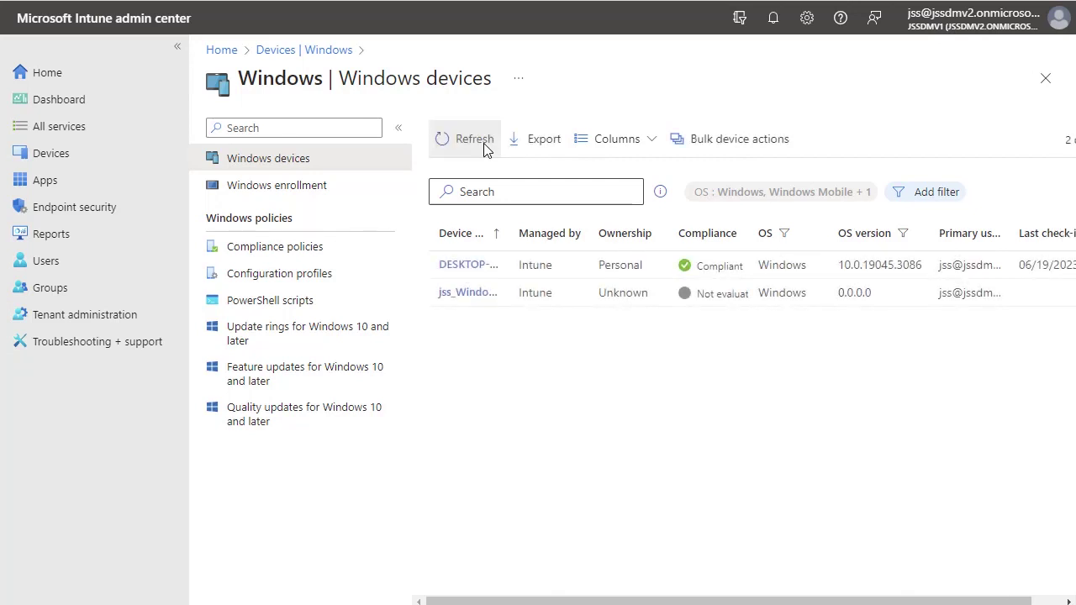
click(484, 149)
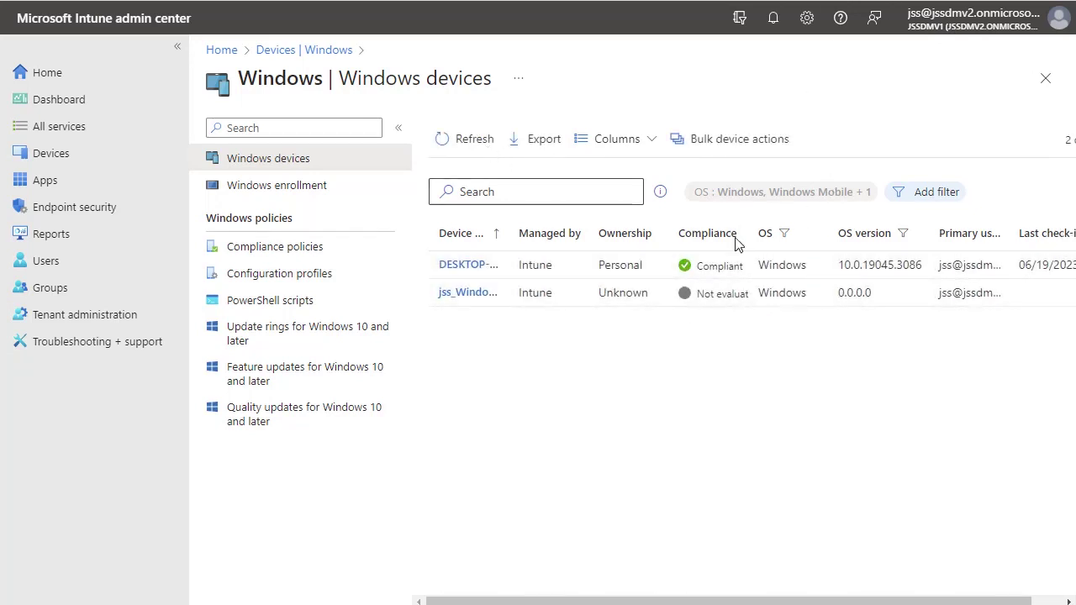
click(467, 293)
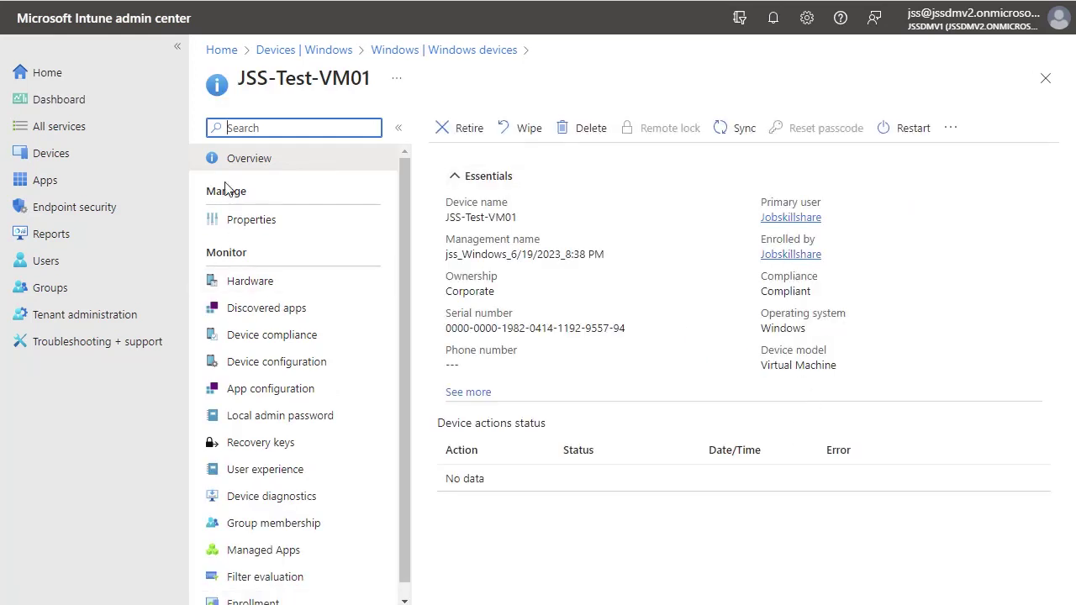
Step: Reload the admin center from Home, view All devices and open JSS-Test-VM01's details
click(66, 76)
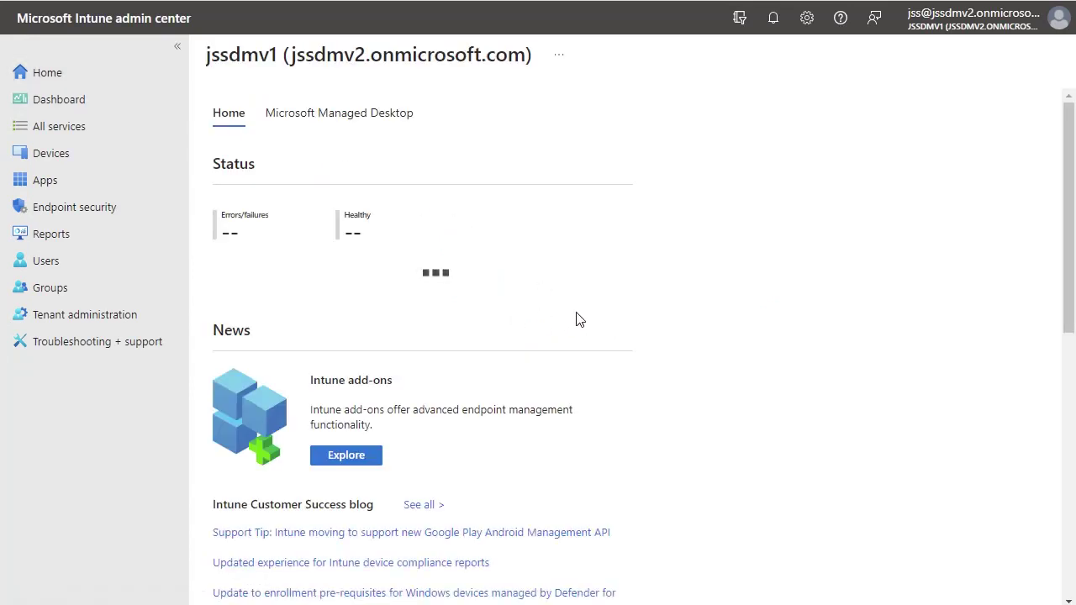
key(F5)
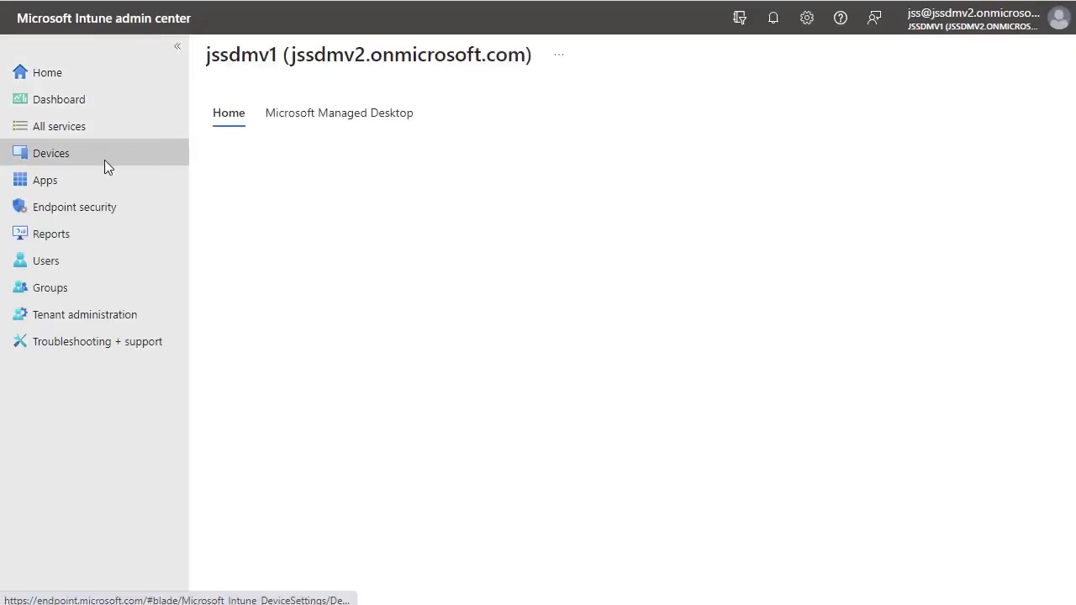
click(105, 159)
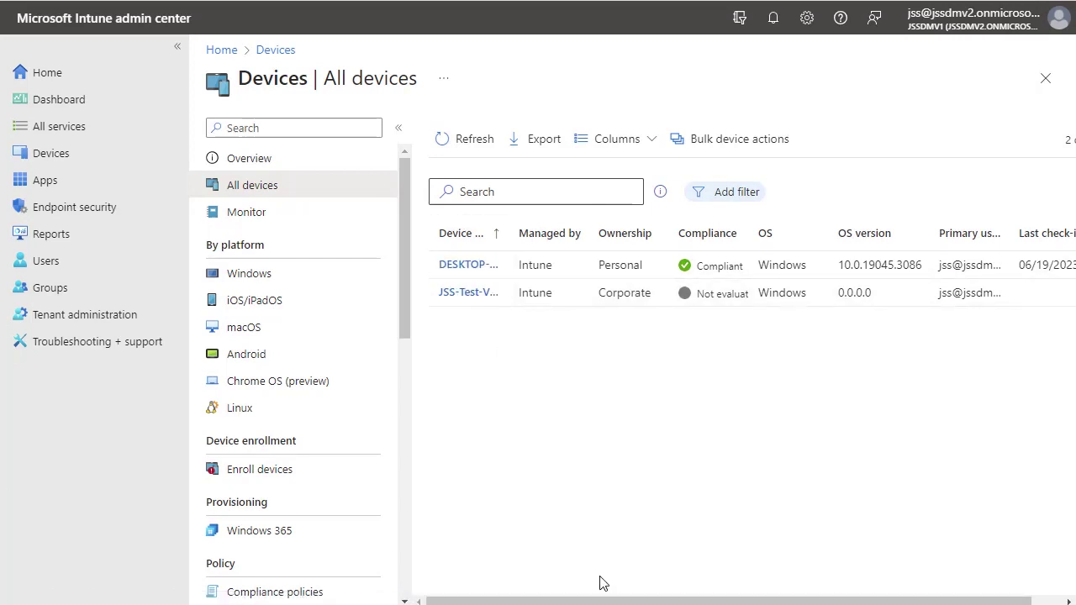
drag(622, 602, 732, 601)
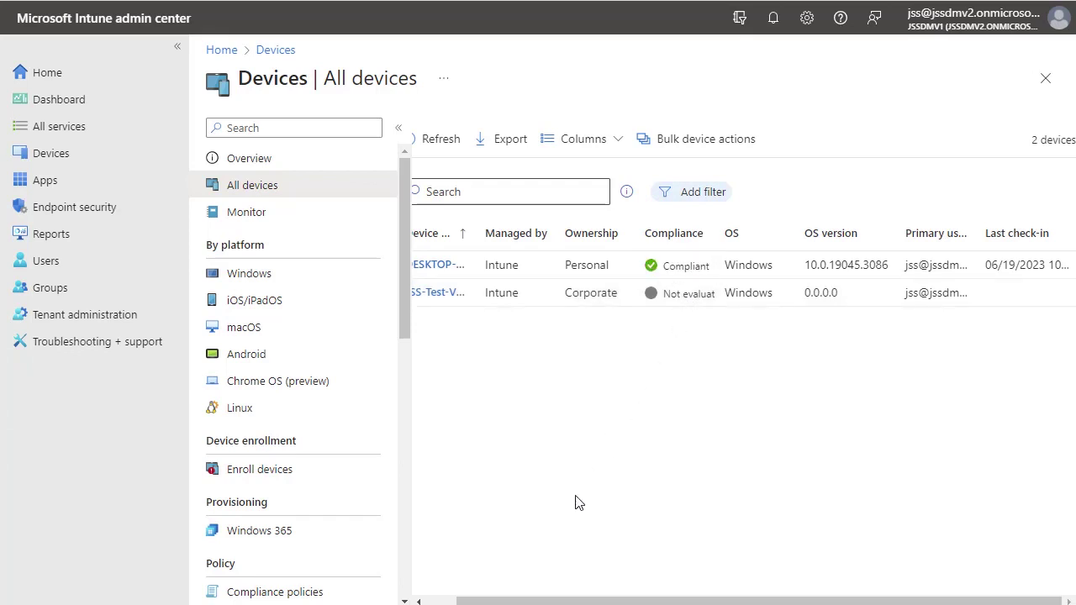
scroll(501, 601, left, 1)
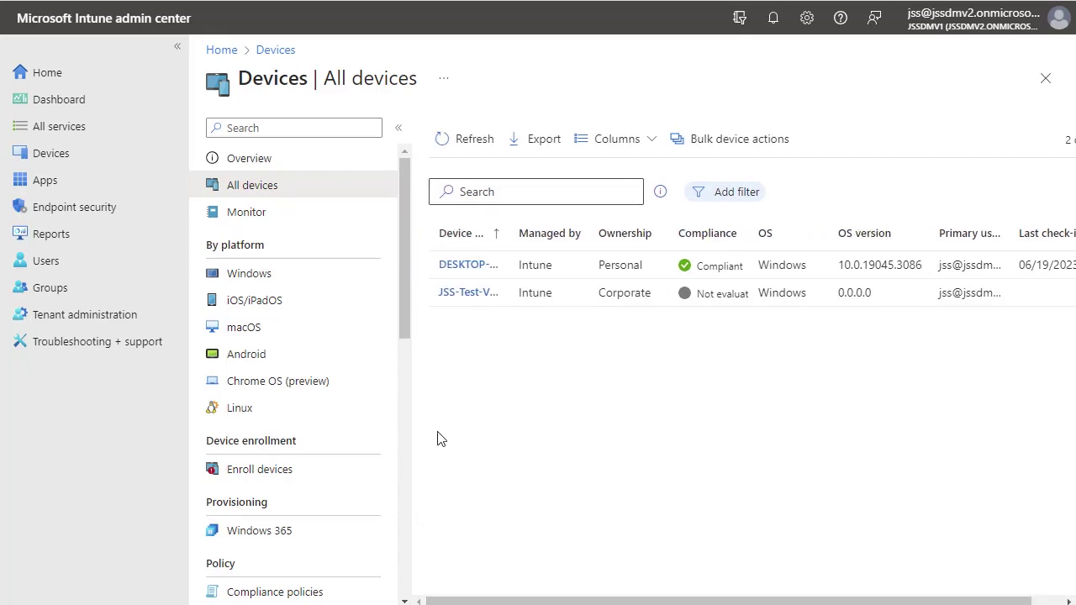
click(449, 293)
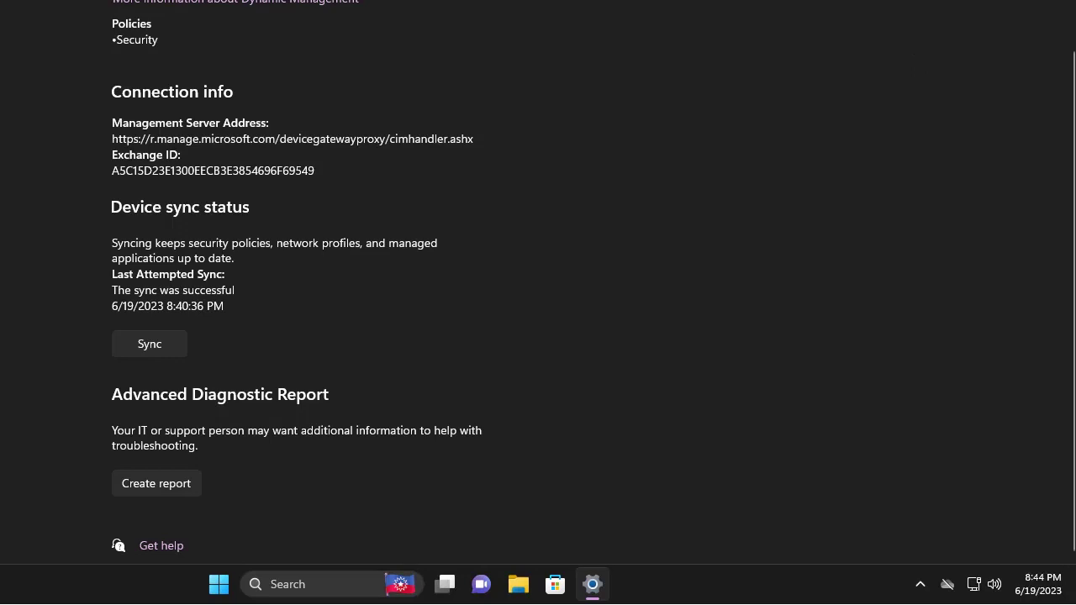
Step: Reopen Settings from Start's System shortcut and search 'acce' to reach Access work or school
click(936, 25)
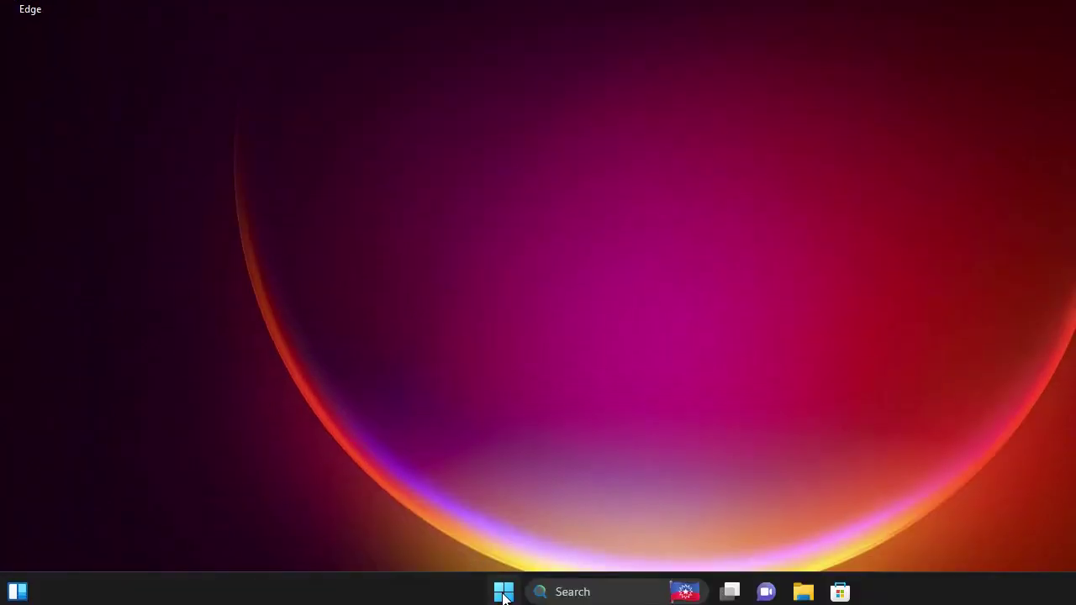
right_click(503, 593)
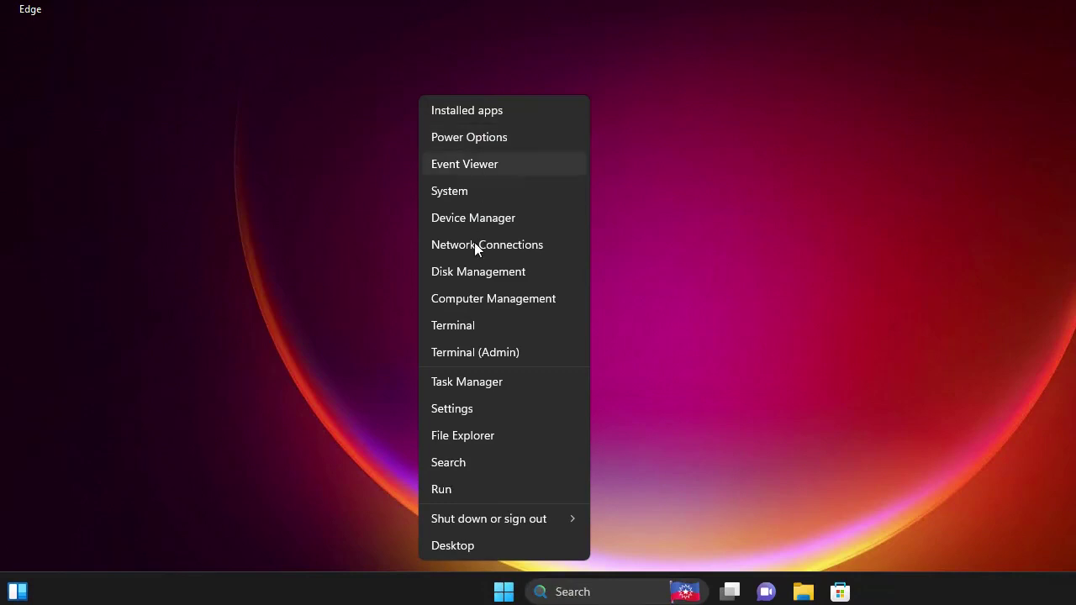
click(449, 193)
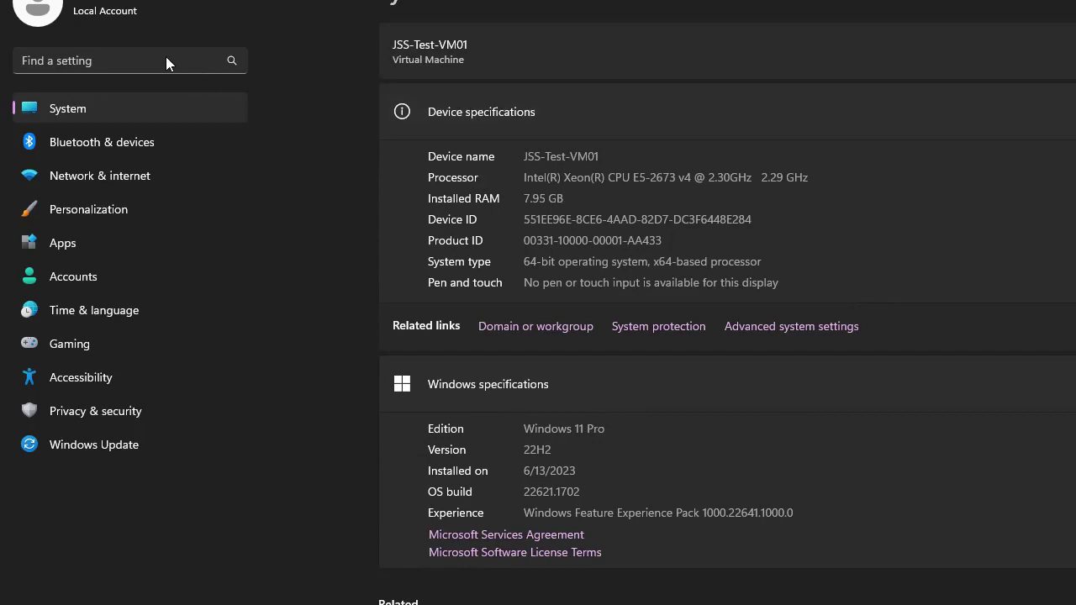
click(166, 56)
text(acce)
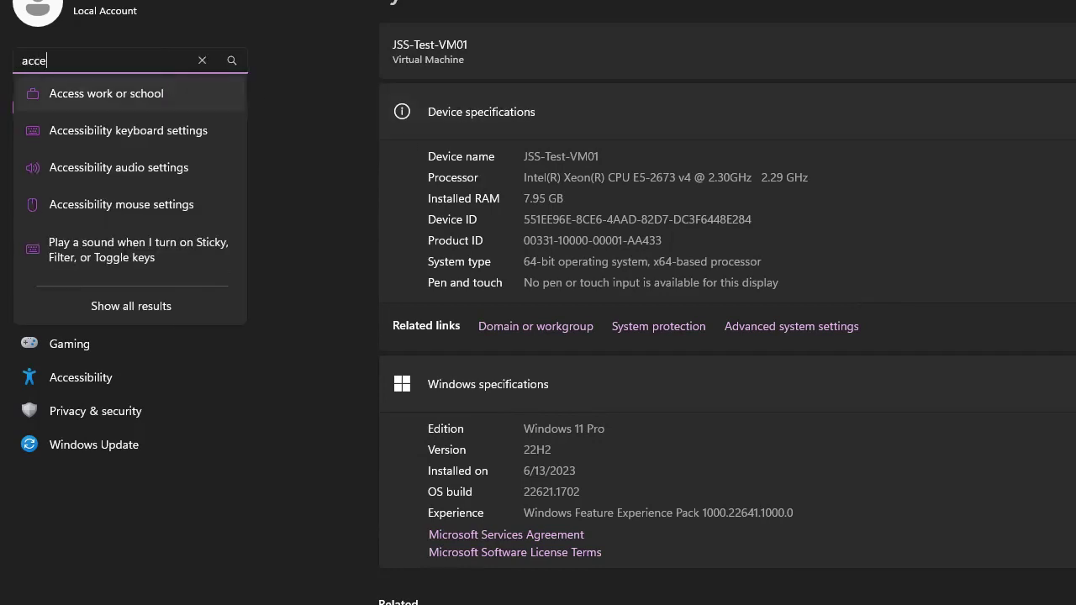
click(166, 92)
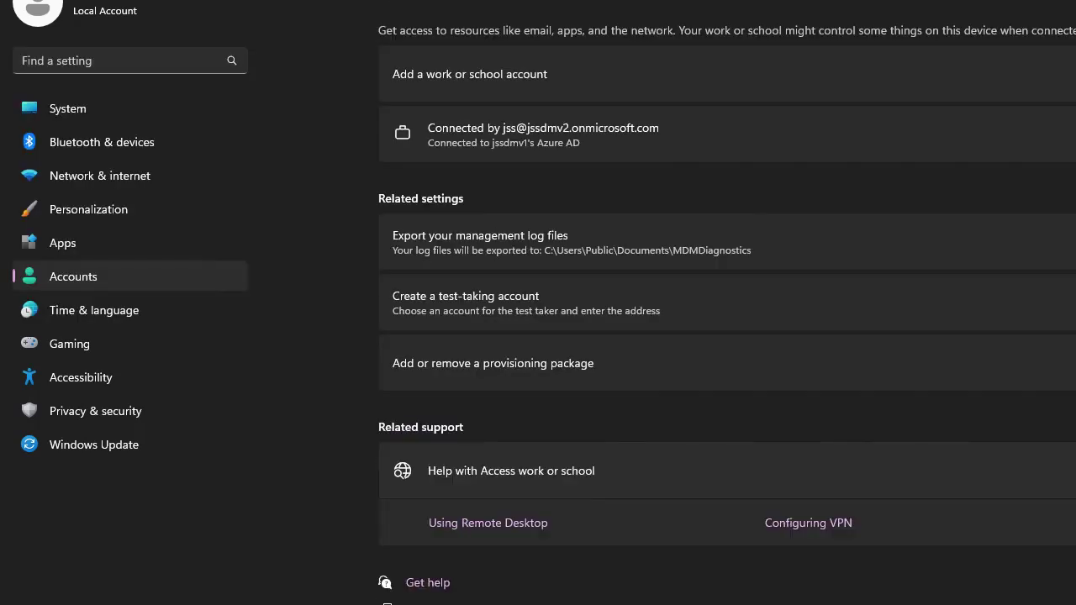